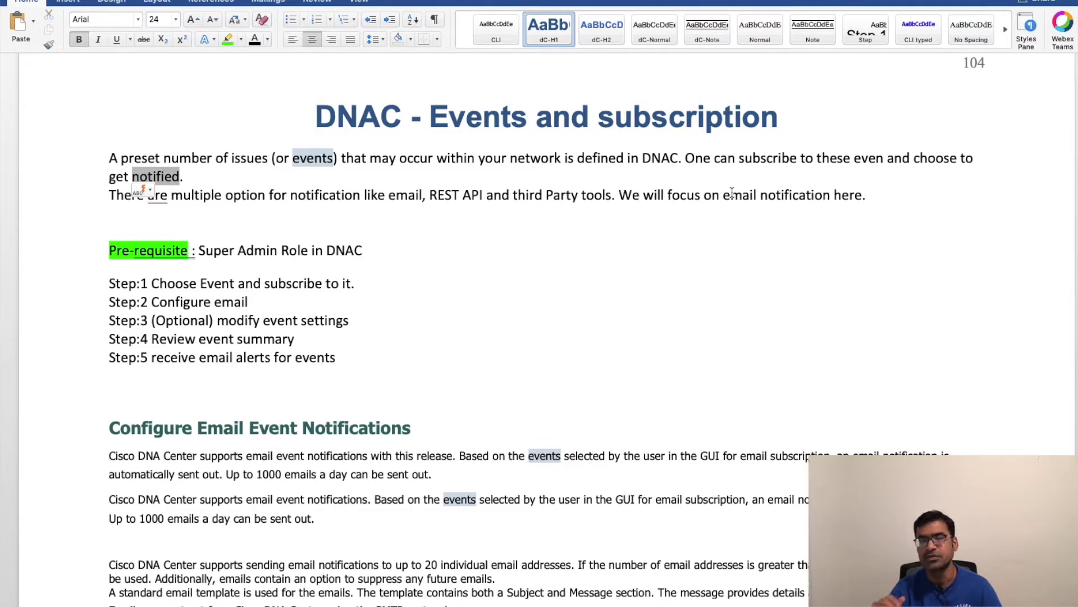
- Place the cursor in the notes' first body line, then in the Step:1 line
left_click(414, 231)
left_click(66, 159)
left_click(192, 156)
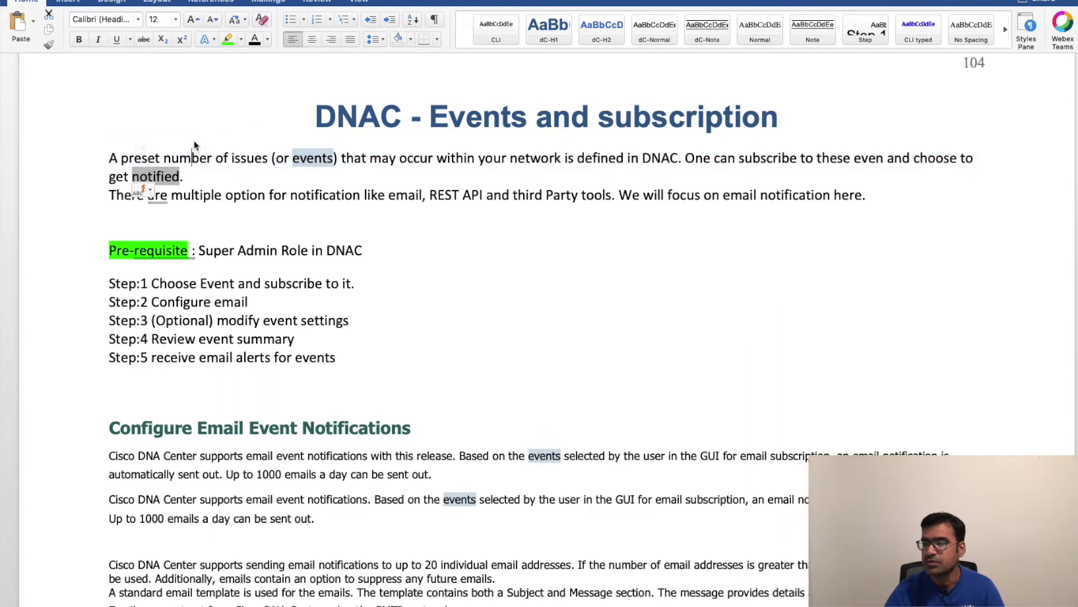
left_click(140, 152)
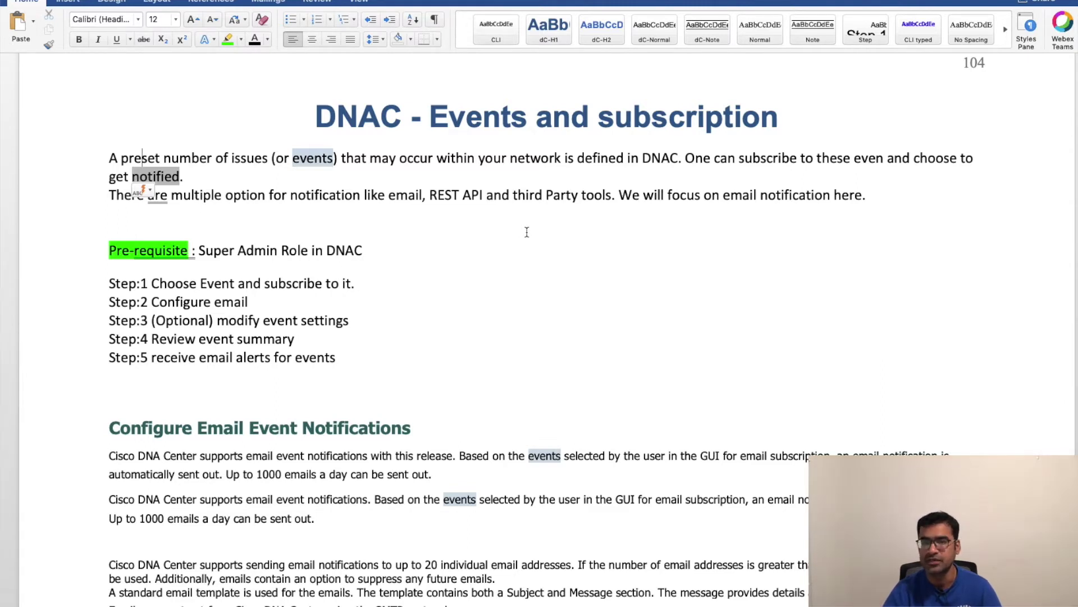
left_click(134, 282)
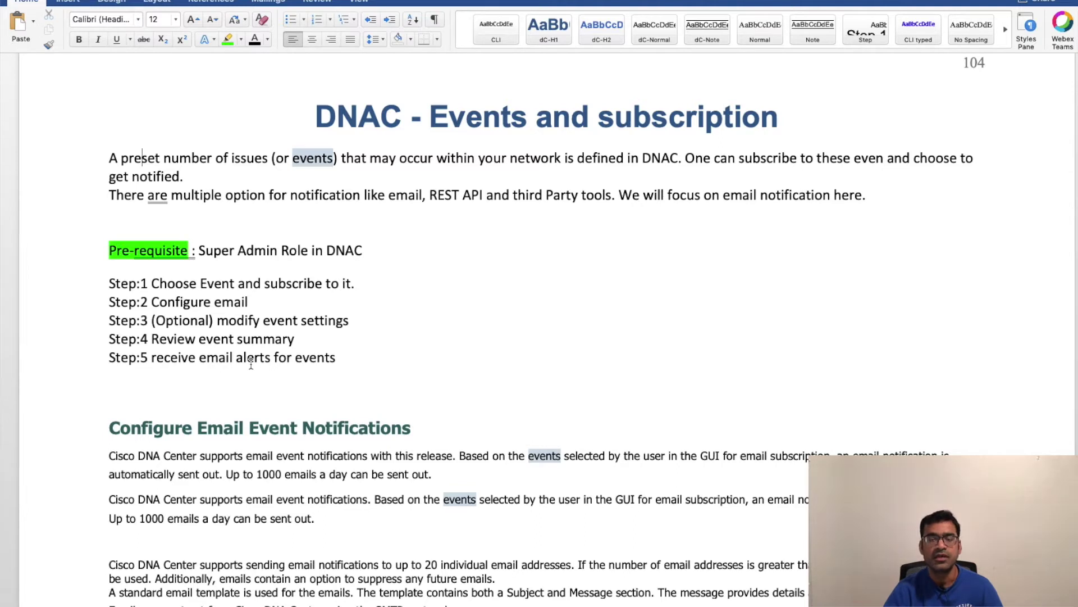
scroll(420, 428, "down", 3)
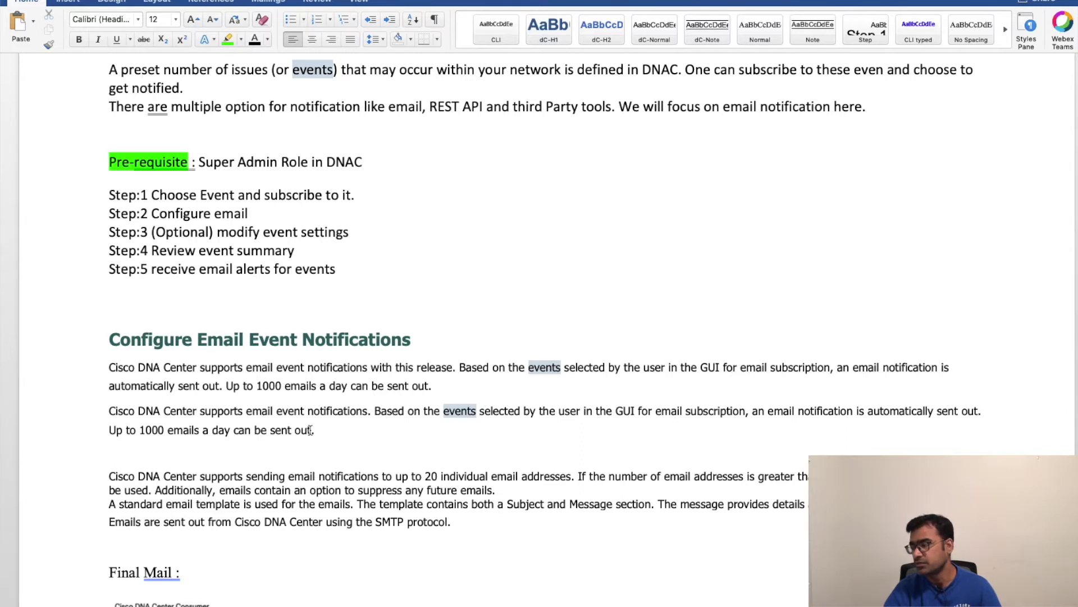
- Highlight the notes on the 20-address limit, SMTP delivery and standard email template, then reach Final Mail
left_click_drag(314, 430, 130, 382)
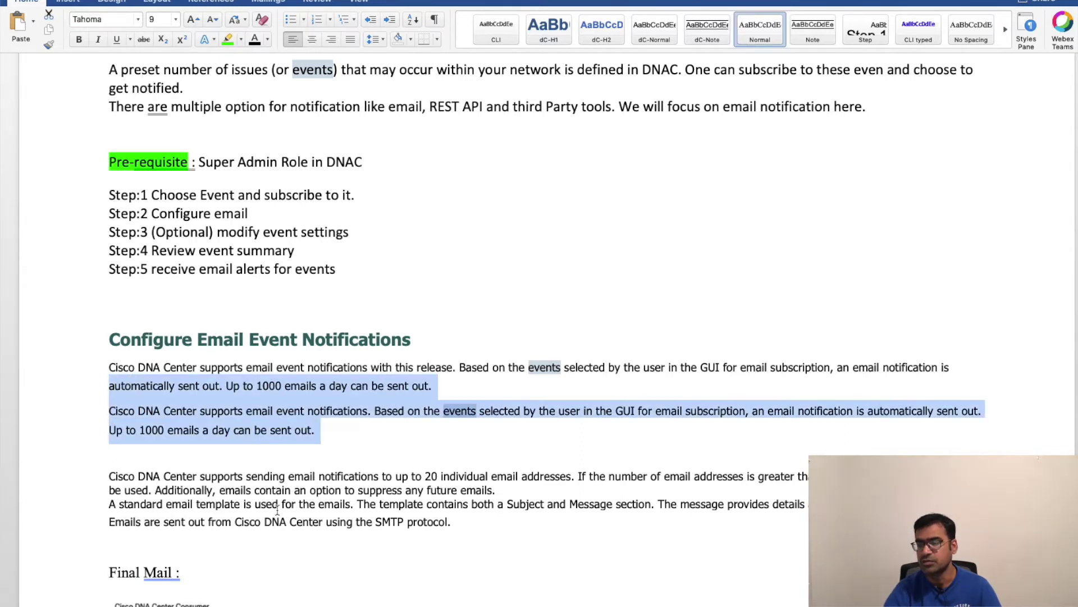
scroll(264, 455, "down", 3)
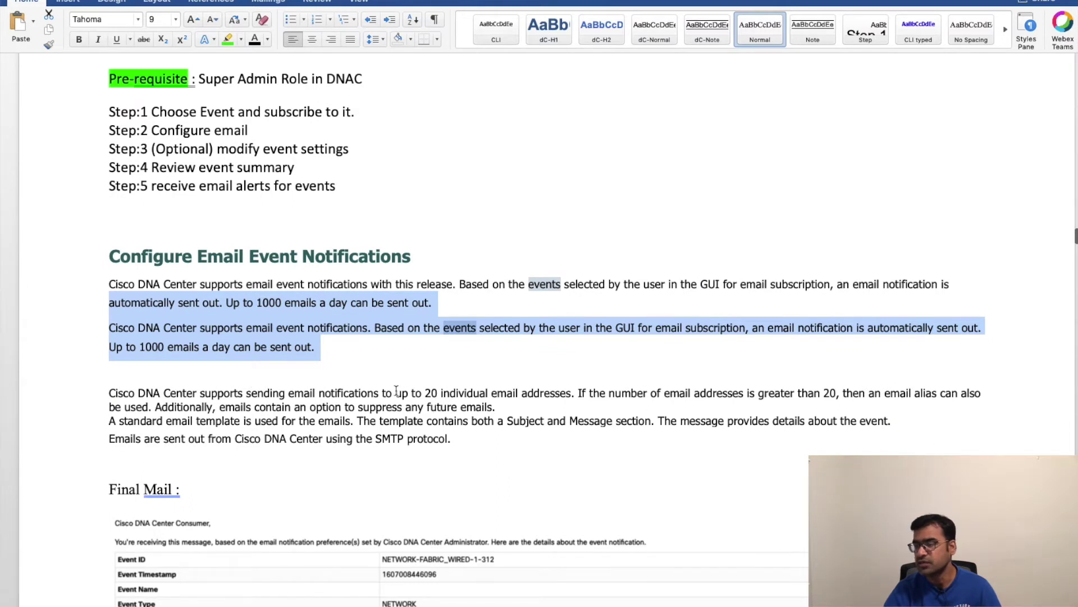
left_click_drag(573, 393, 354, 396)
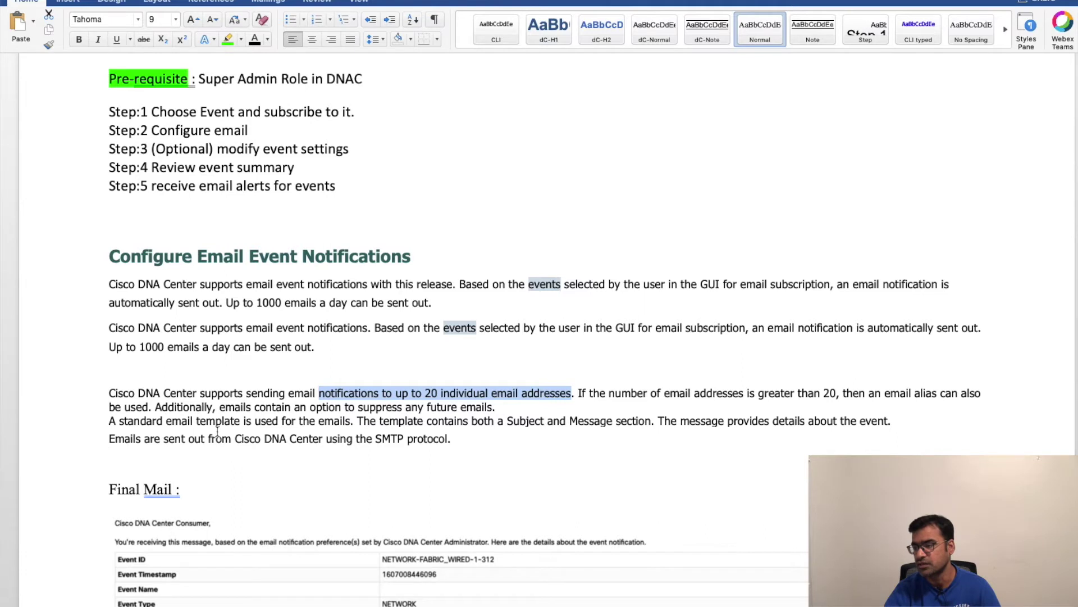
left_click_drag(450, 438, 303, 439)
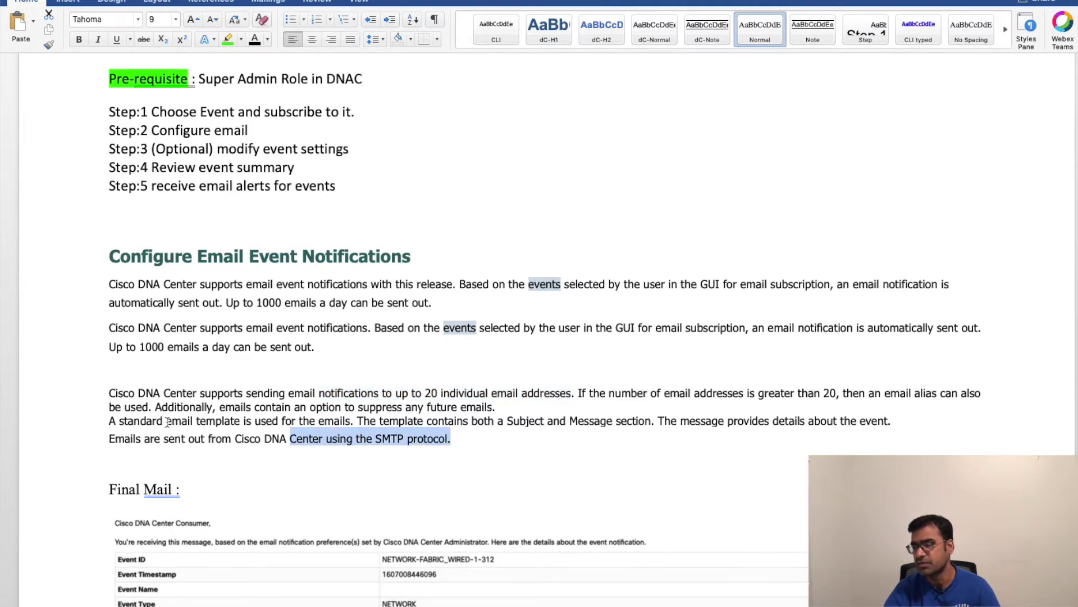
left_click_drag(167, 421, 302, 430)
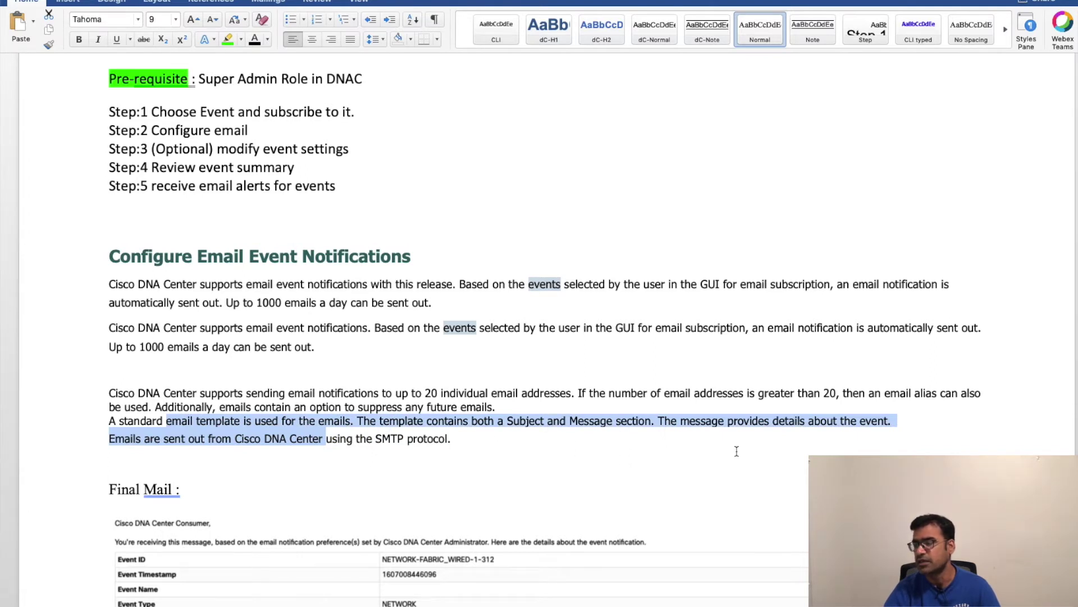
scroll(736, 451, "down", 10)
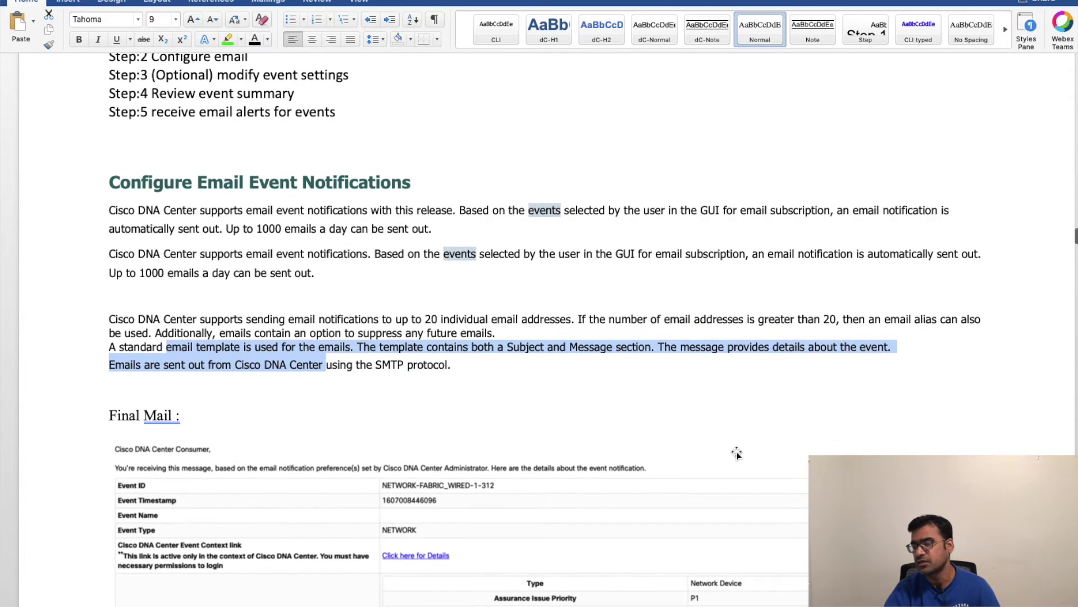
scroll(737, 454, "down", 2)
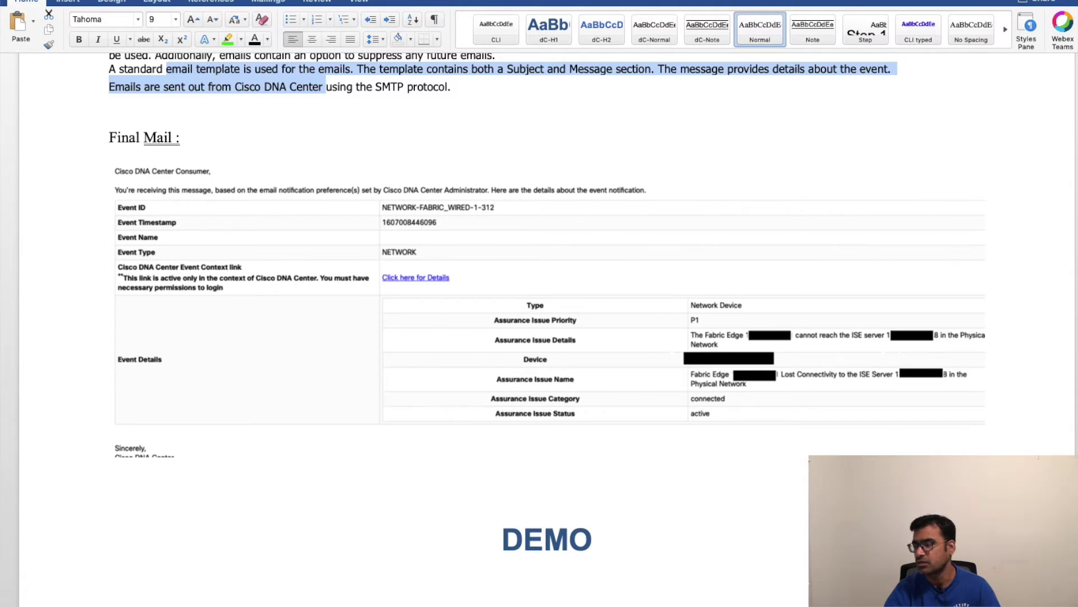
- Switch from the Word notes to the Chrome window showing the Cisco DNA Center dashboard
scroll(539, 337, "up", 2)
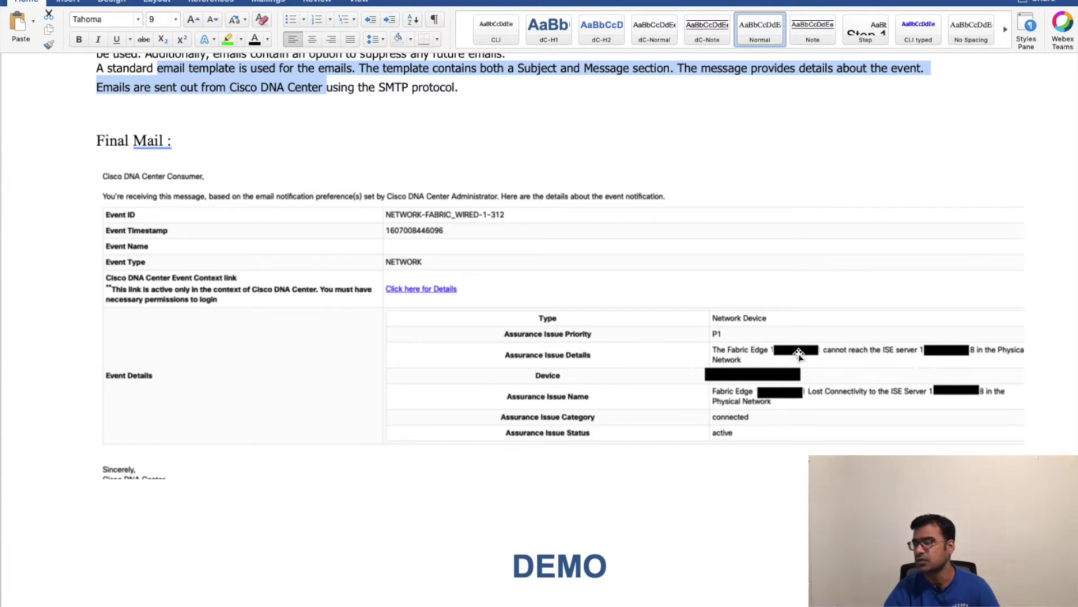
scroll(815, 343, "right", 1)
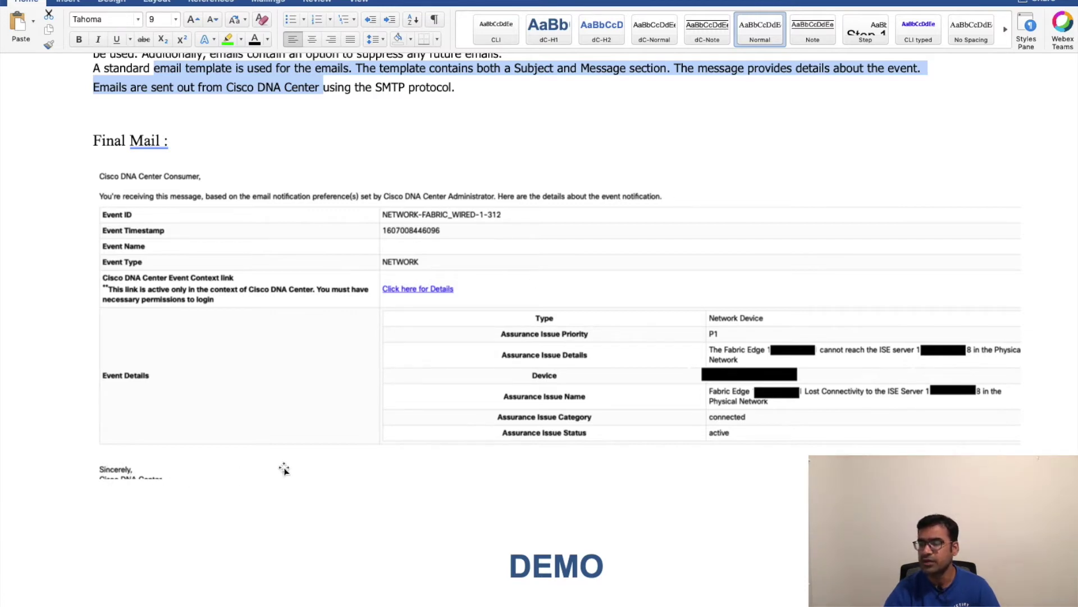
left_click(456, 258)
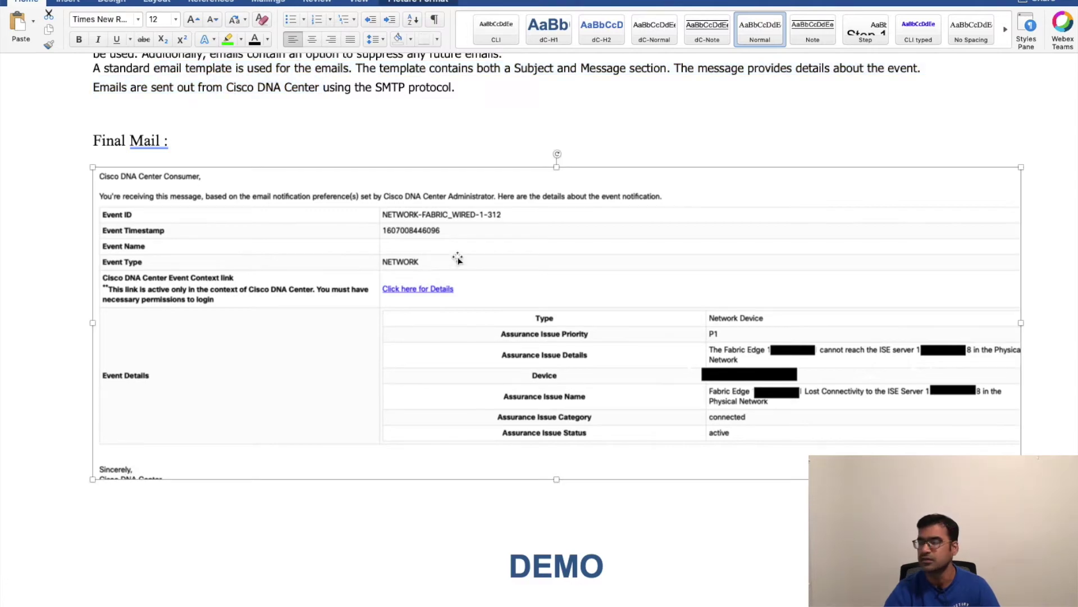
key("ctrl+Up")
left_click(751, 222)
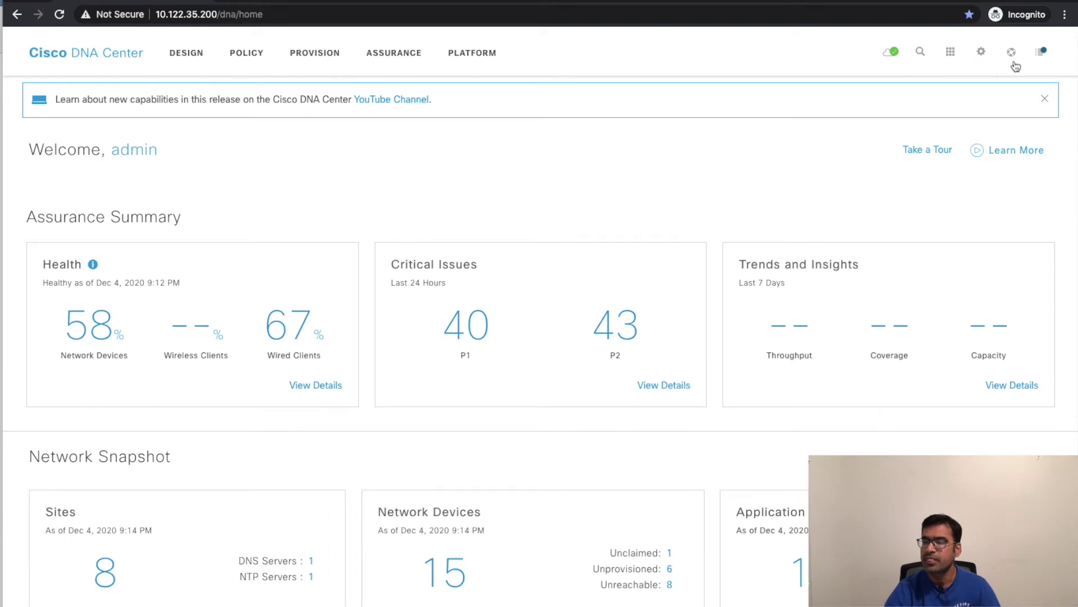
left_click(981, 53)
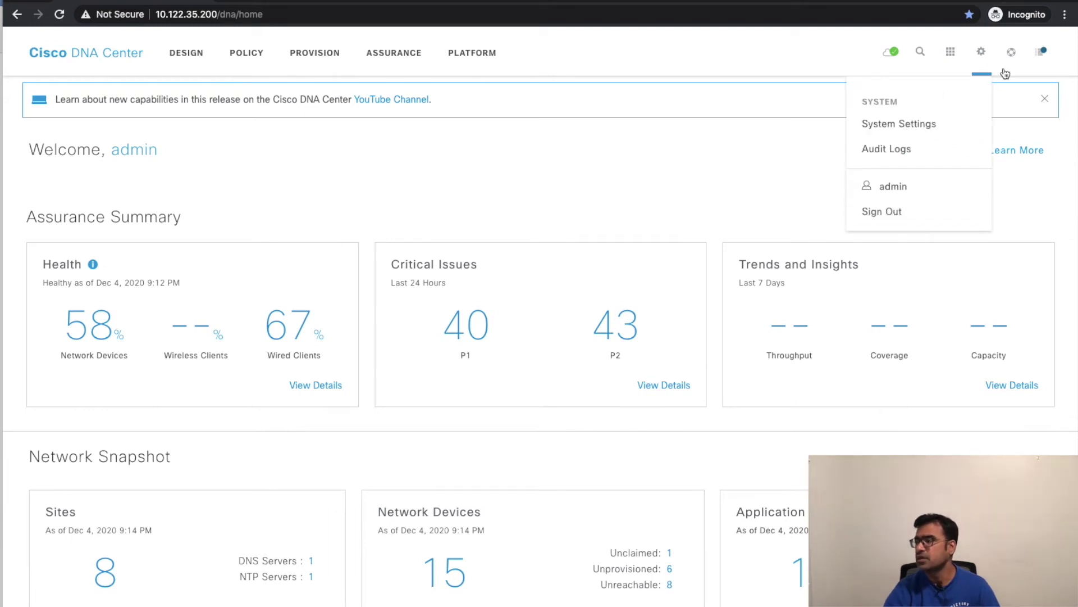
left_click(1011, 51)
left_click(926, 98)
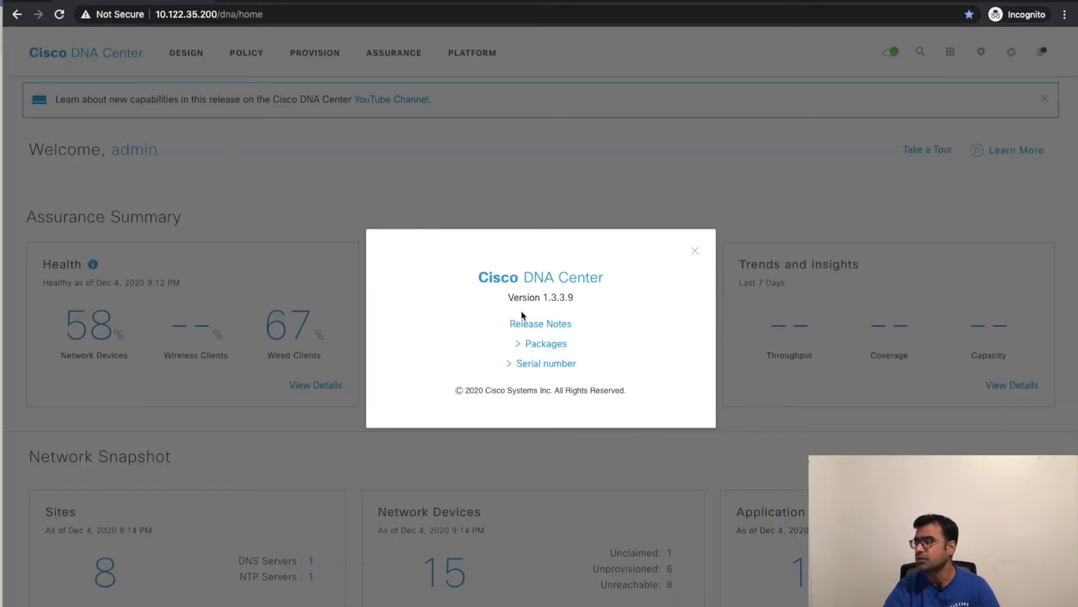
left_click(694, 251)
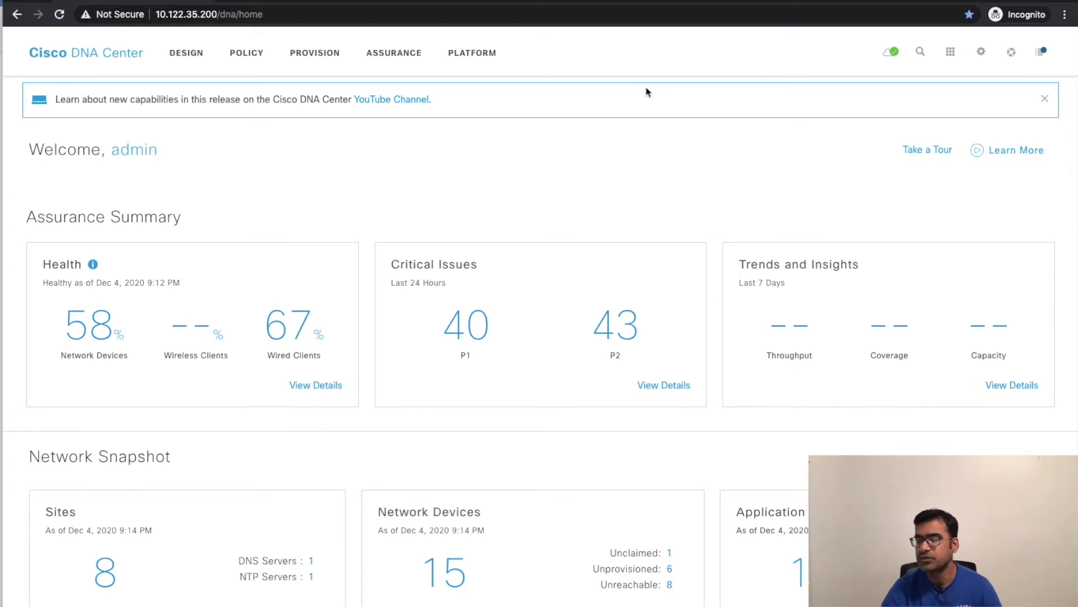
- Open the Events list under Platform > Developer Toolkit
left_click(471, 58)
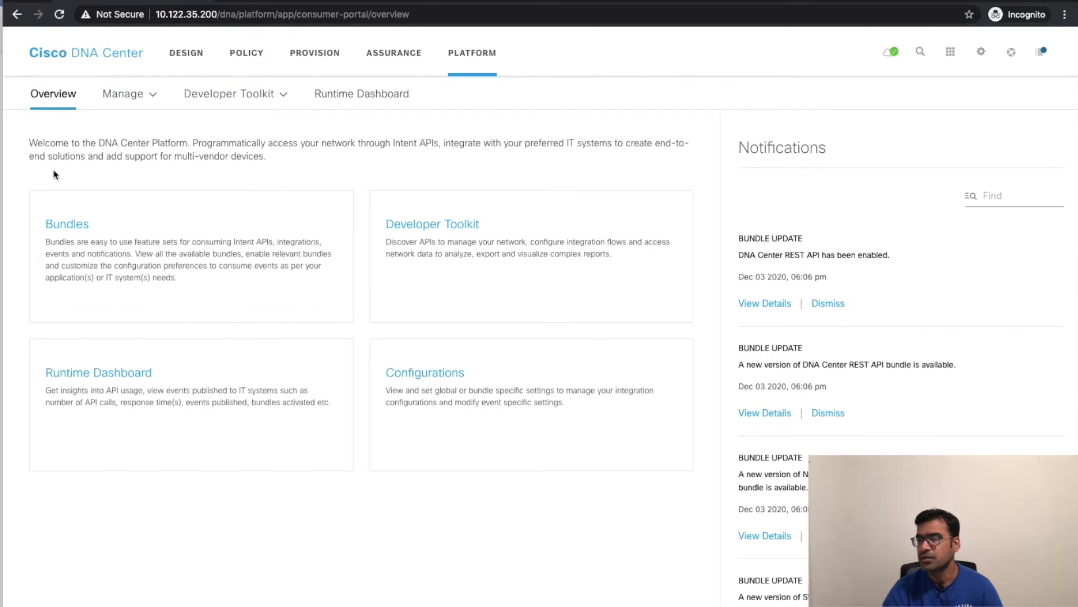
left_click(145, 104)
left_click(265, 96)
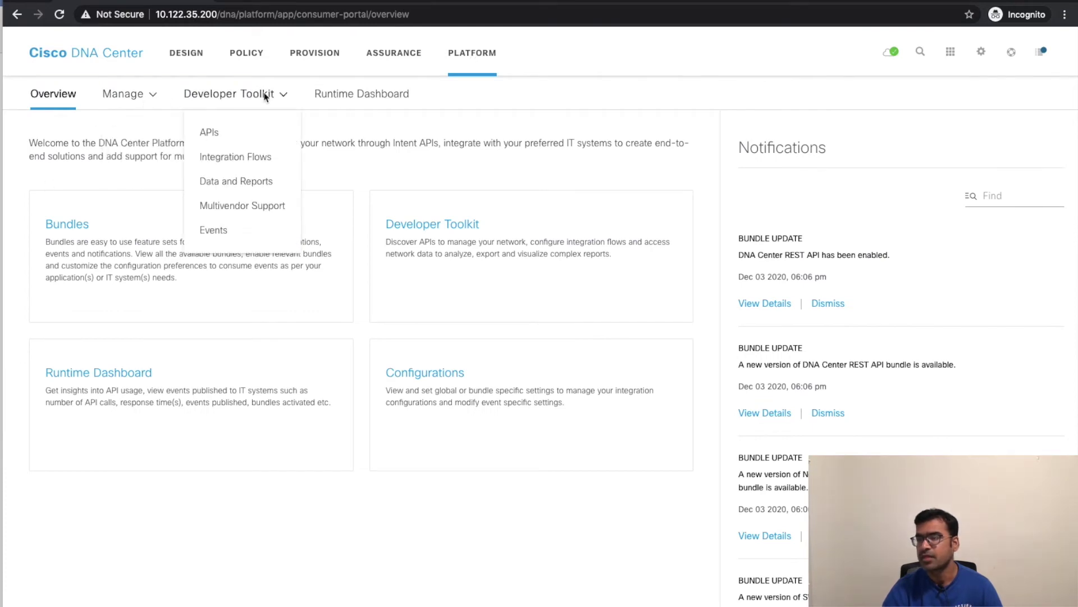
mouse_move(255, 110)
left_click(217, 230)
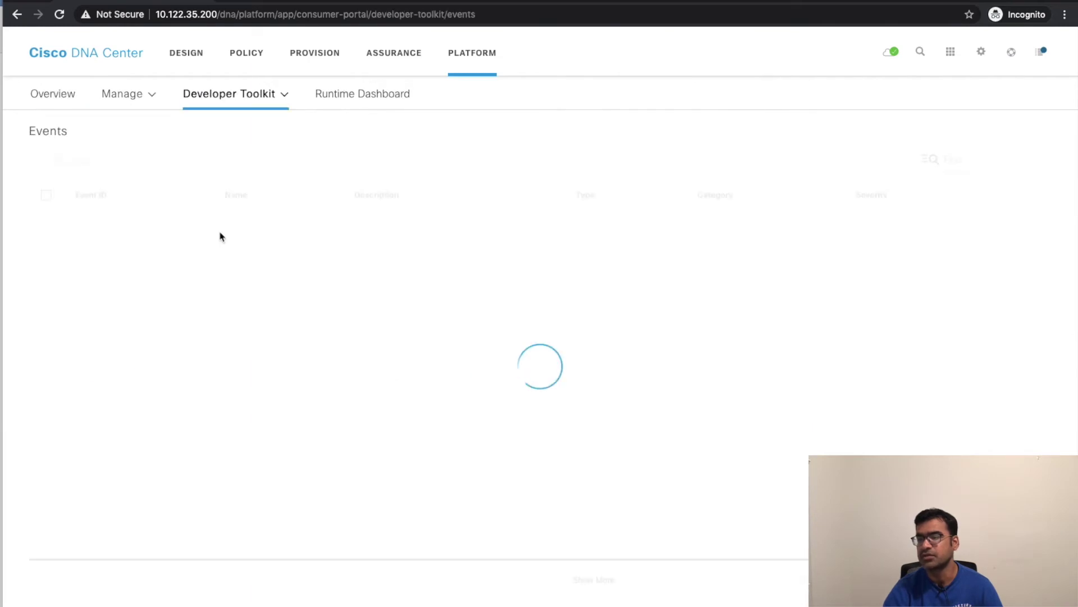
- Scroll through the 57 listed events and tick the AP Down checkbox
scroll(415, 396, "down", 15)
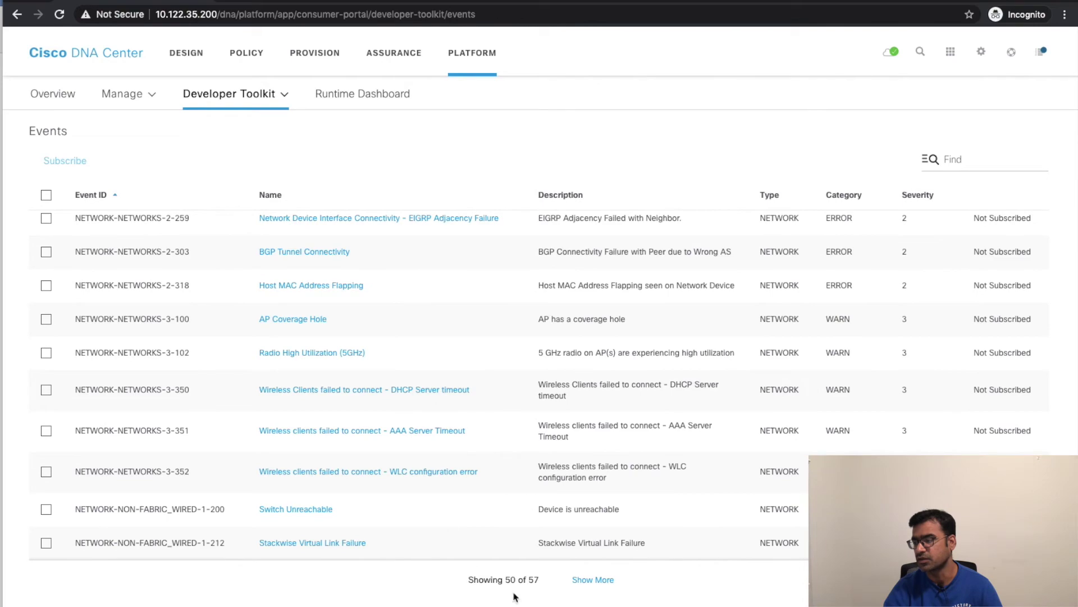
scroll(284, 369, "up", 15)
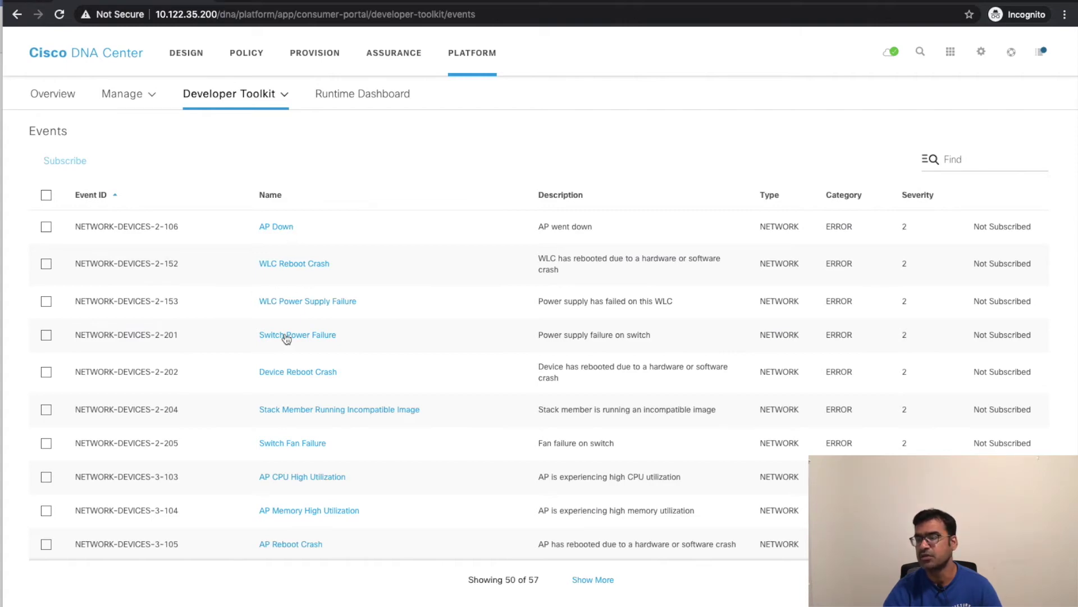
scroll(356, 350, "down", 1)
scroll(356, 350, "down", 8)
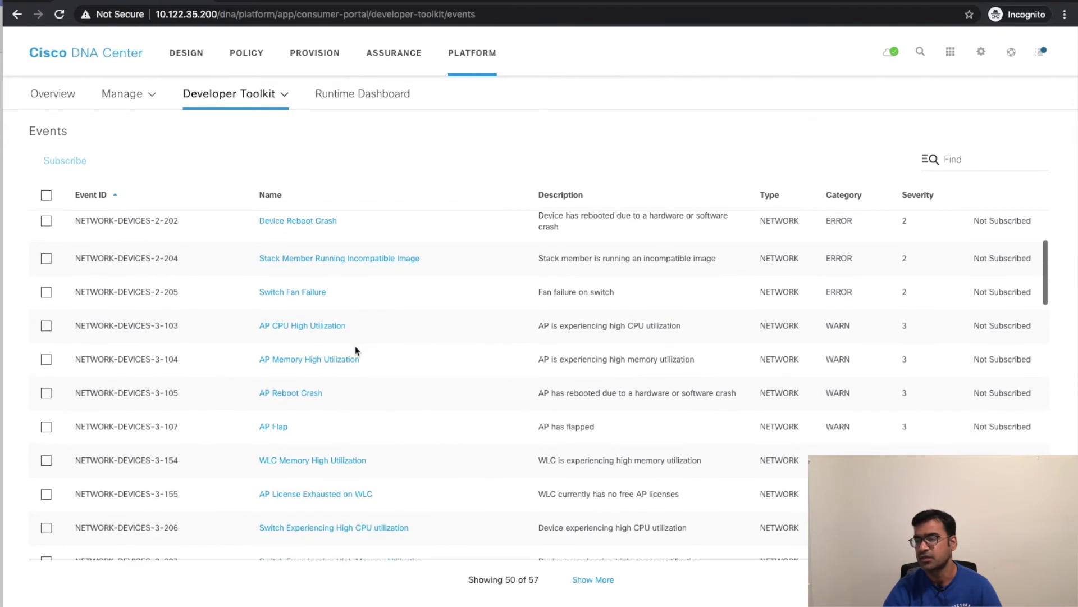
scroll(356, 350, "down", 3)
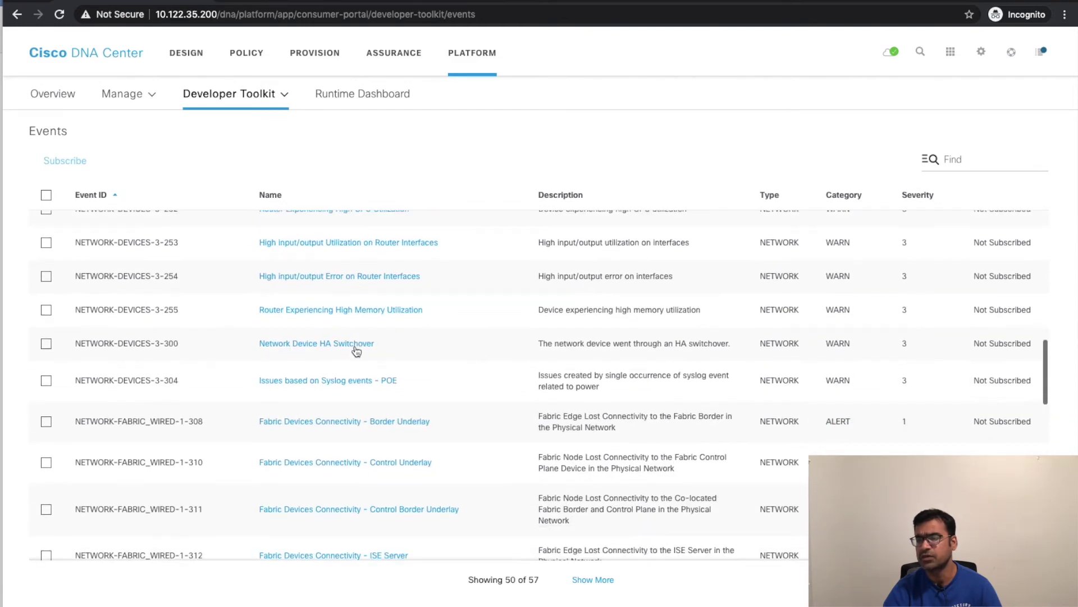
scroll(355, 350, "up", 10)
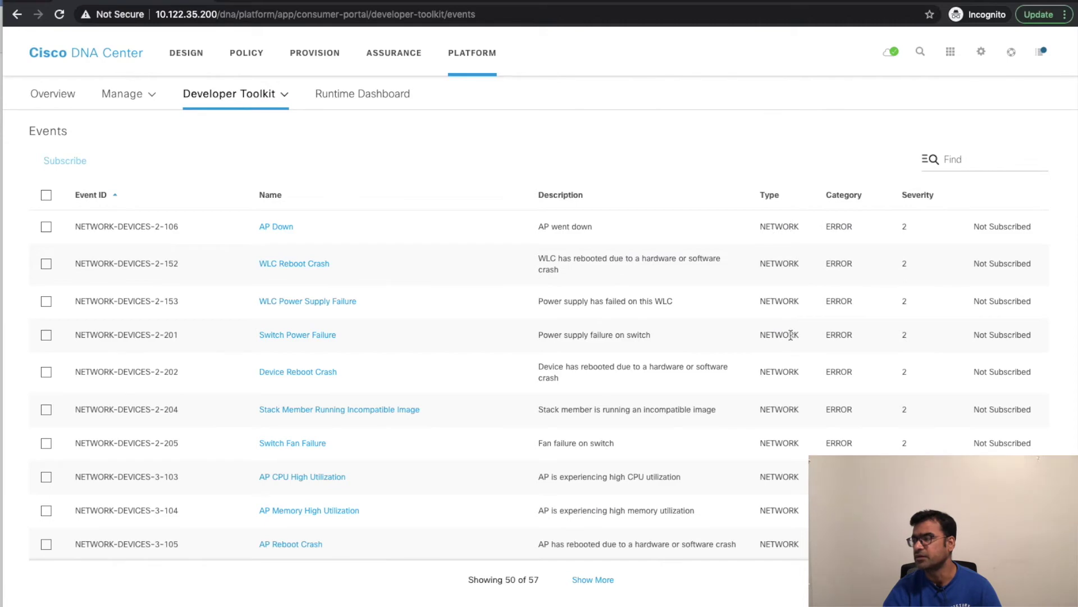
scroll(791, 336, "down", 8)
scroll(791, 335, "down", 6)
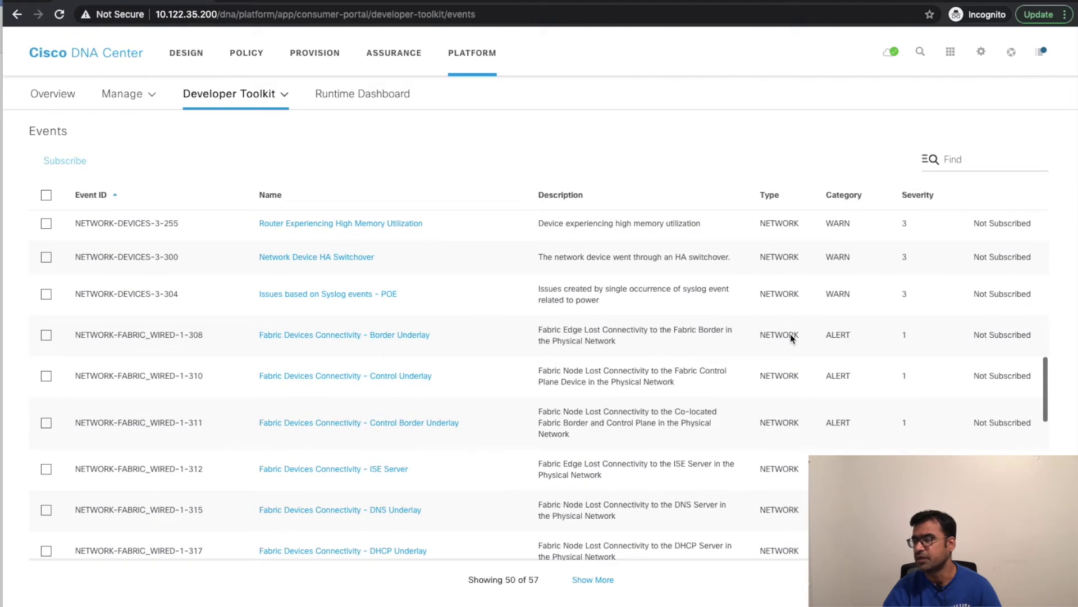
scroll(792, 334, "up", 15)
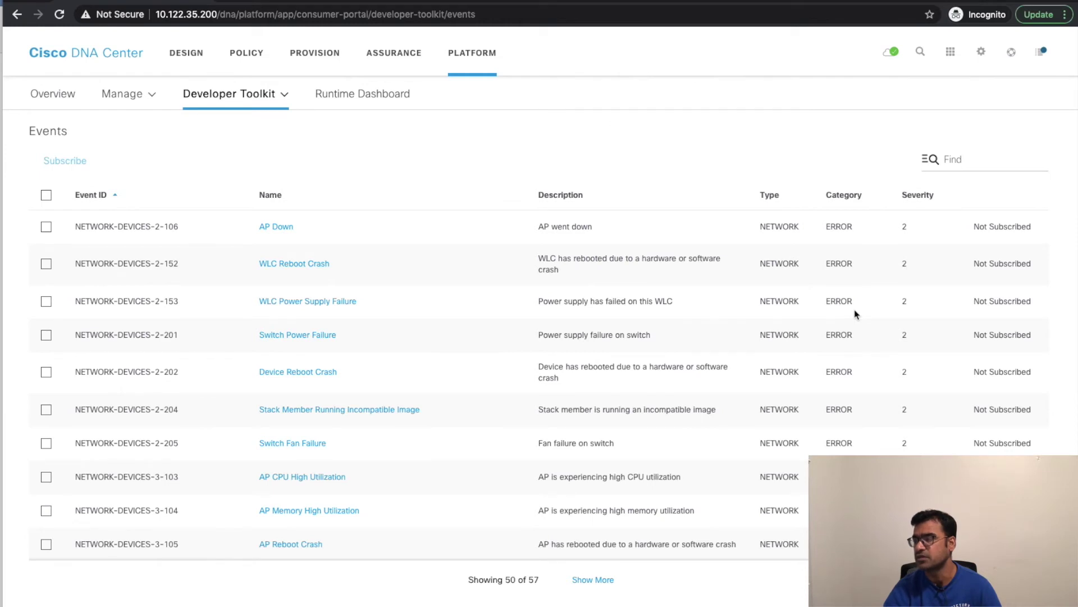
scroll(854, 313, "down", 2)
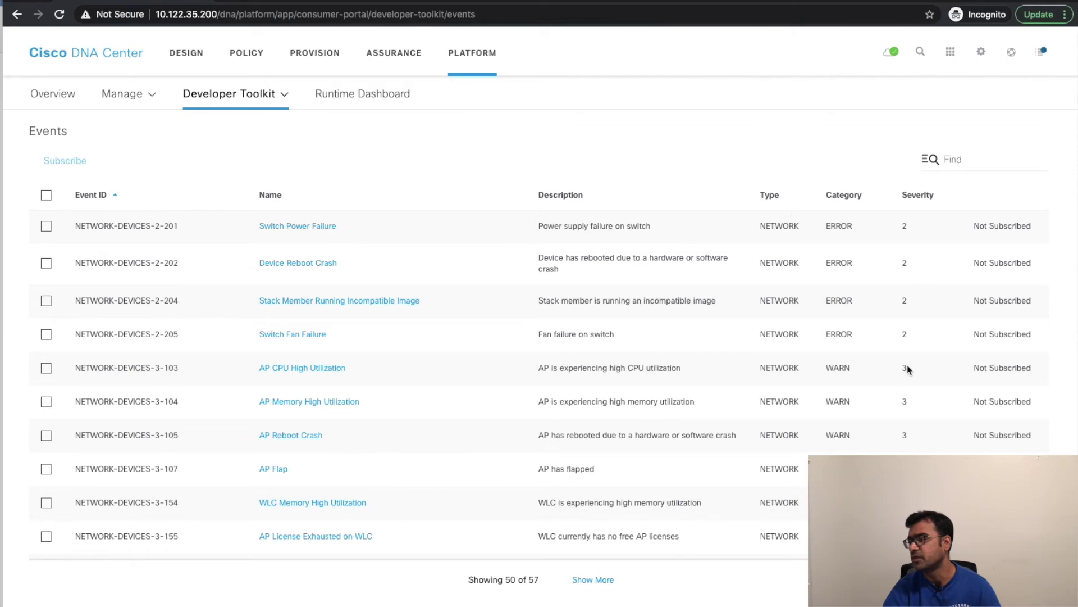
scroll(903, 312, "down", 2)
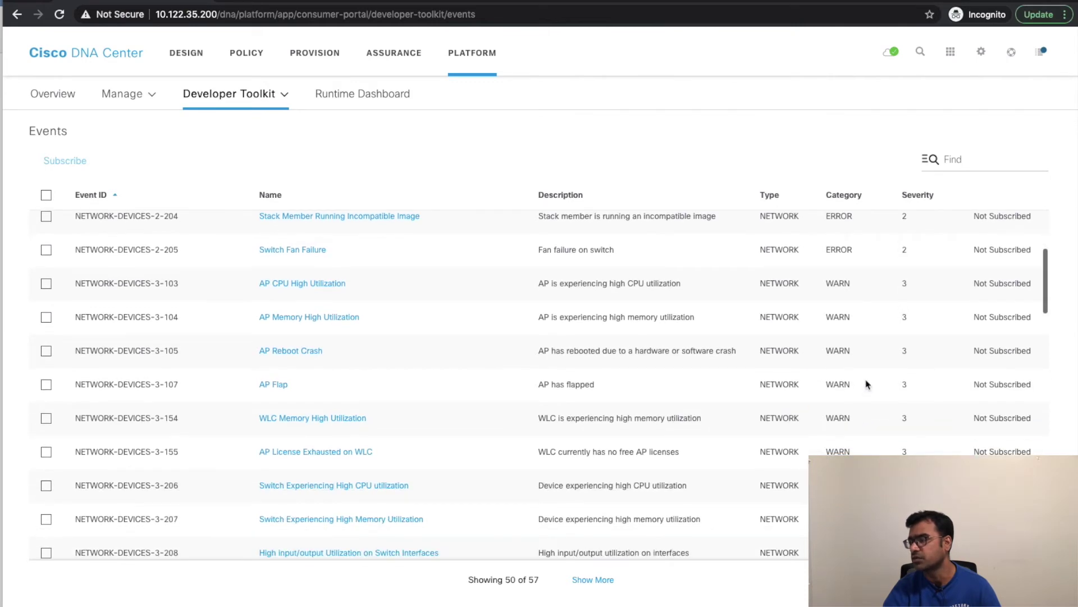
scroll(867, 382, "down", 5)
scroll(867, 385, "down", 6)
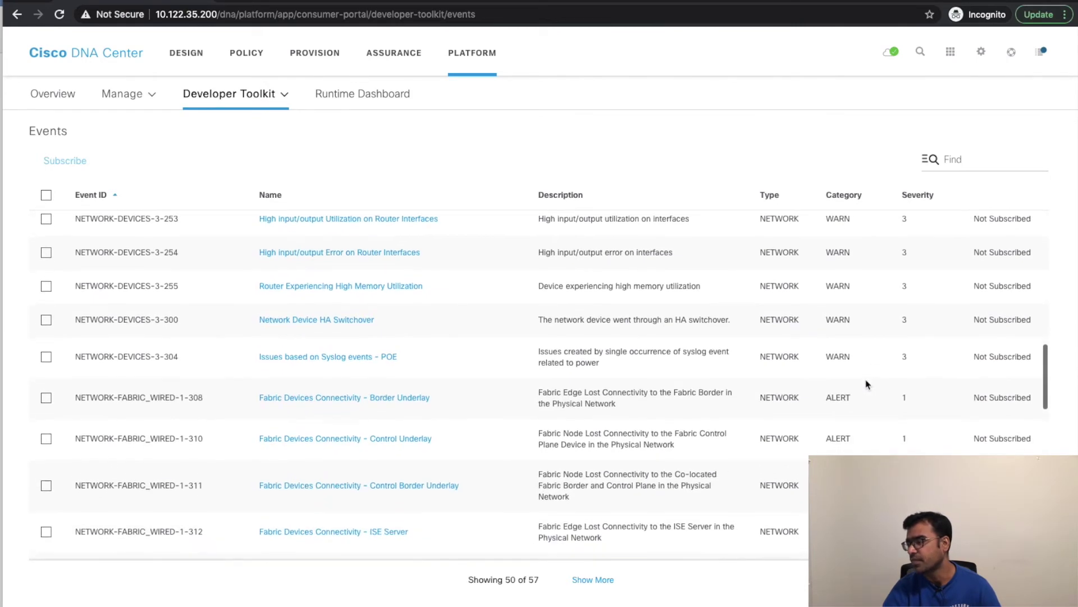
scroll(862, 385, "up", 1)
scroll(1006, 544, "up", 5)
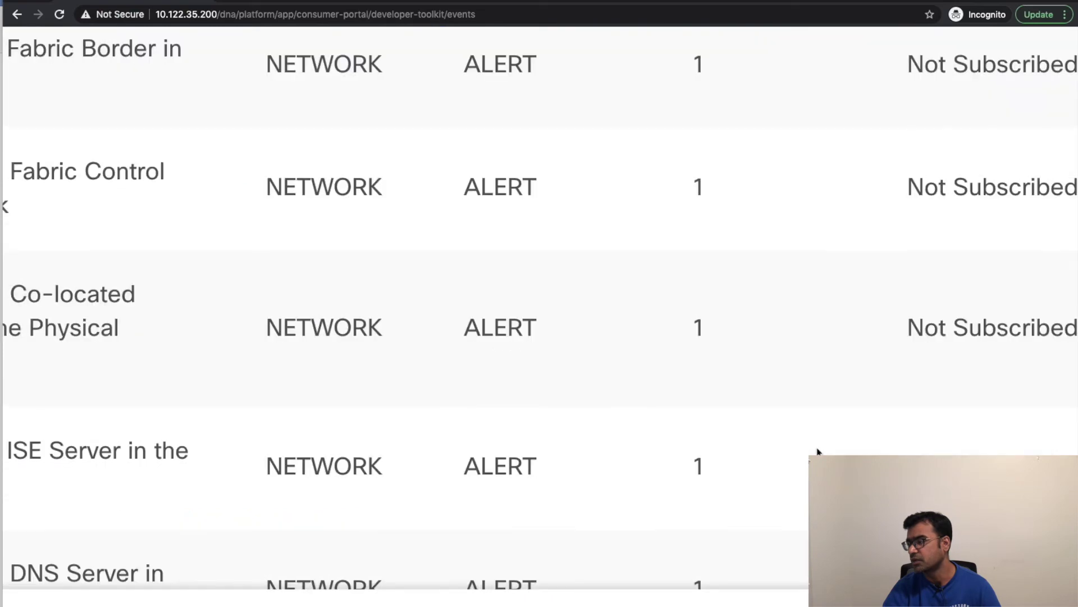
scroll(817, 451, "down", 5)
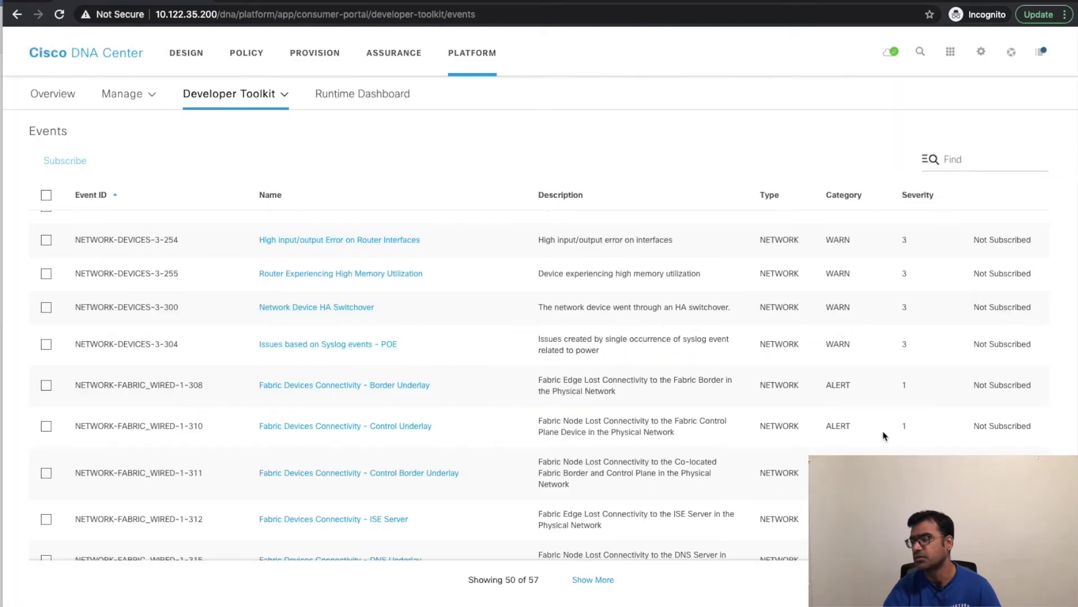
scroll(884, 436, "down", 2)
scroll(897, 410, "down", 10)
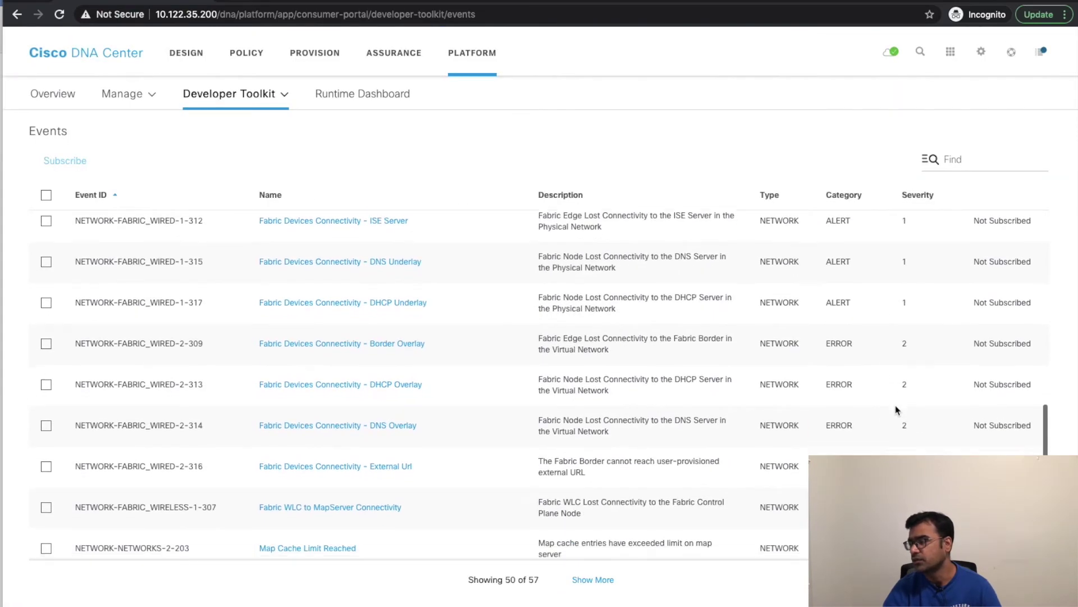
scroll(897, 410, "down", 2)
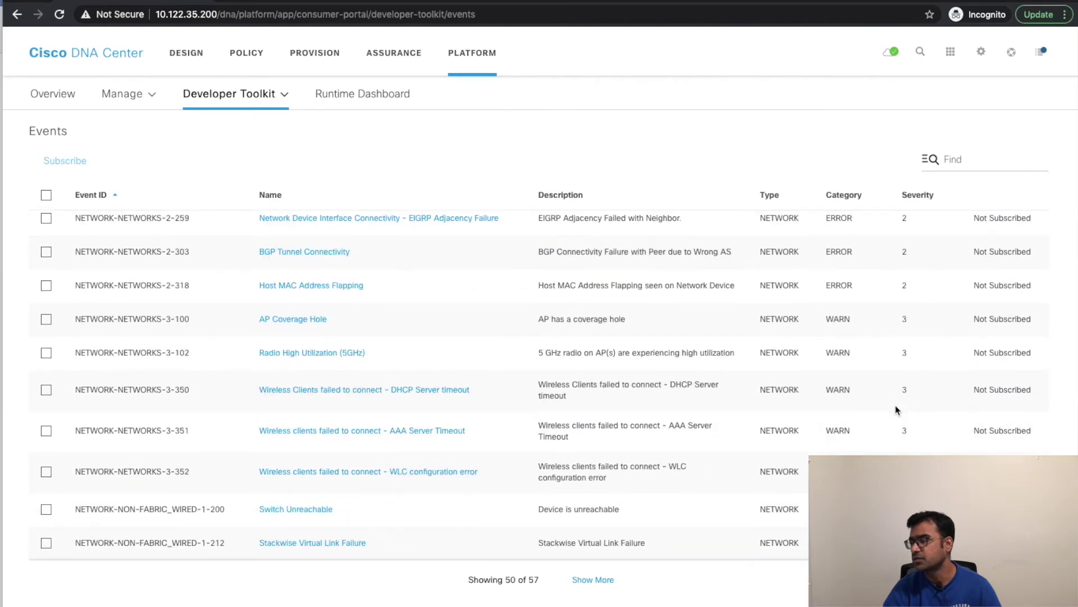
scroll(897, 410, "up", 15)
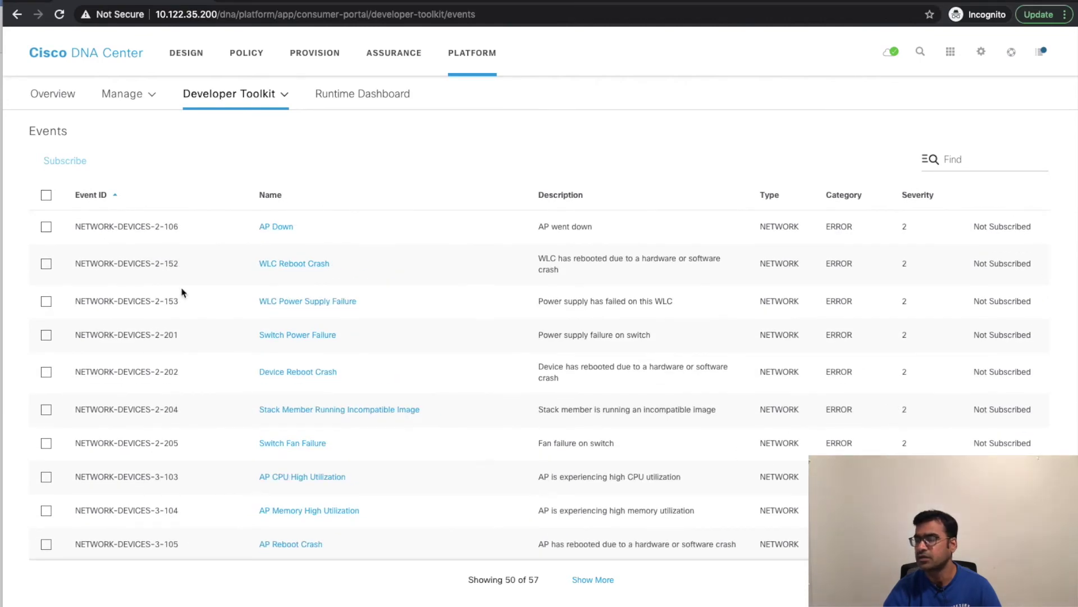
left_click(46, 227)
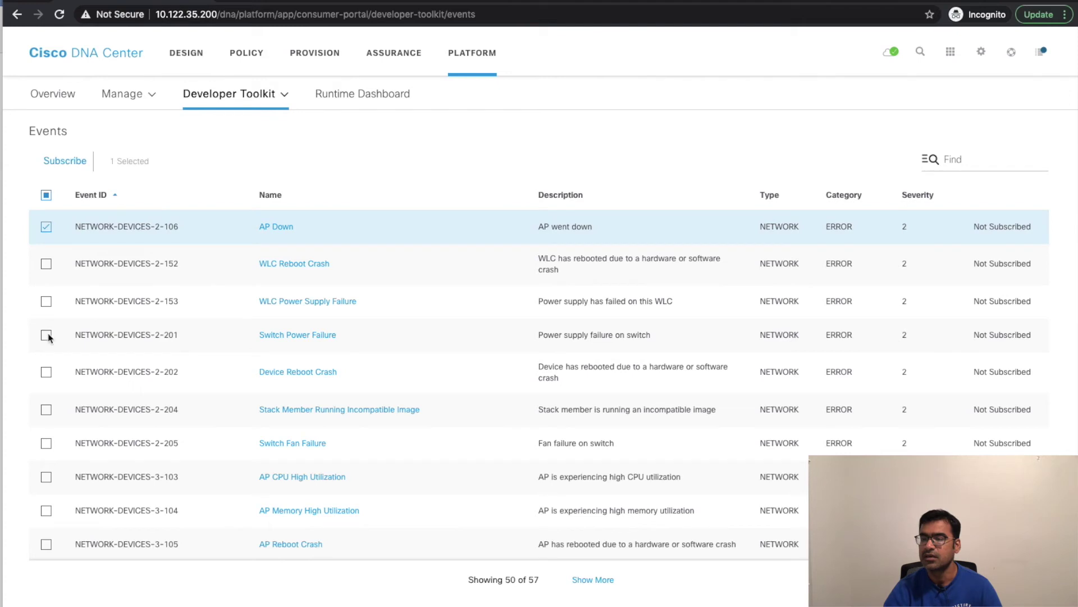
- Subscribe AP Down under the name deleteMe with subscription type EMAIL
left_click(66, 161)
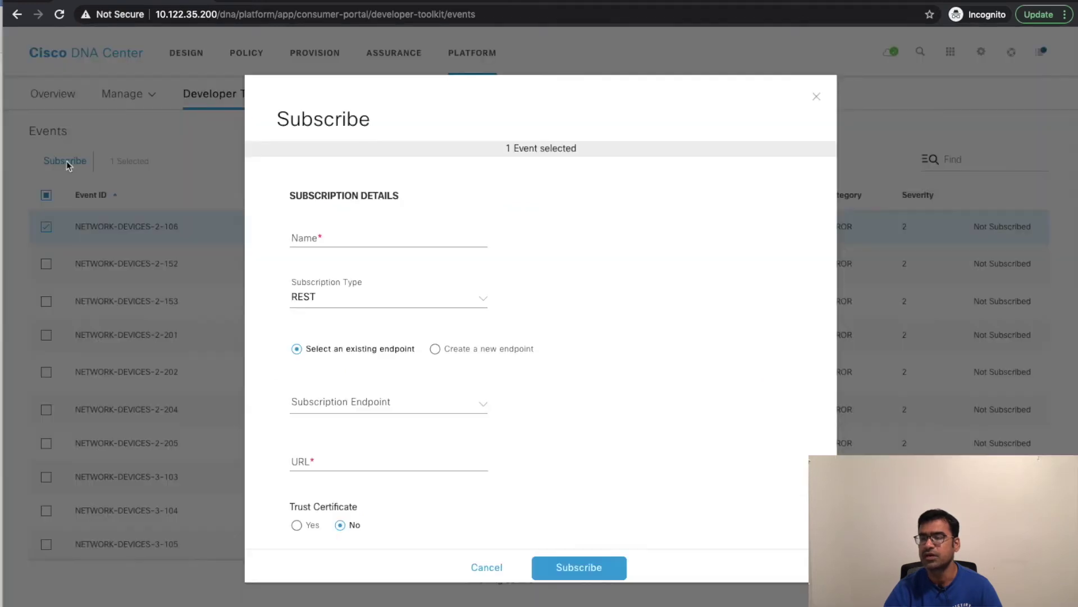
left_click(328, 240)
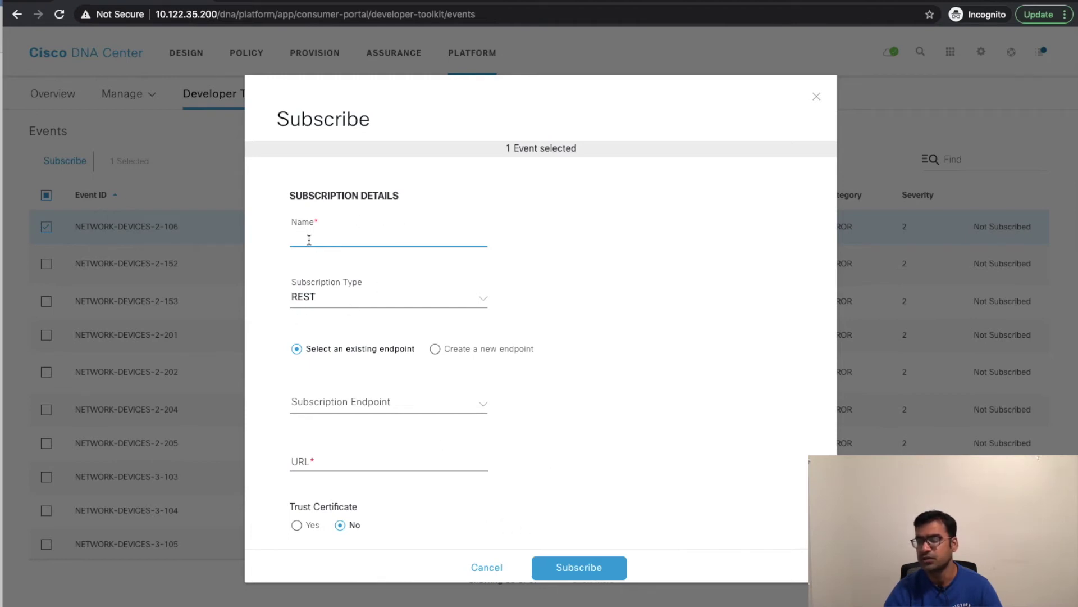
type("delta")
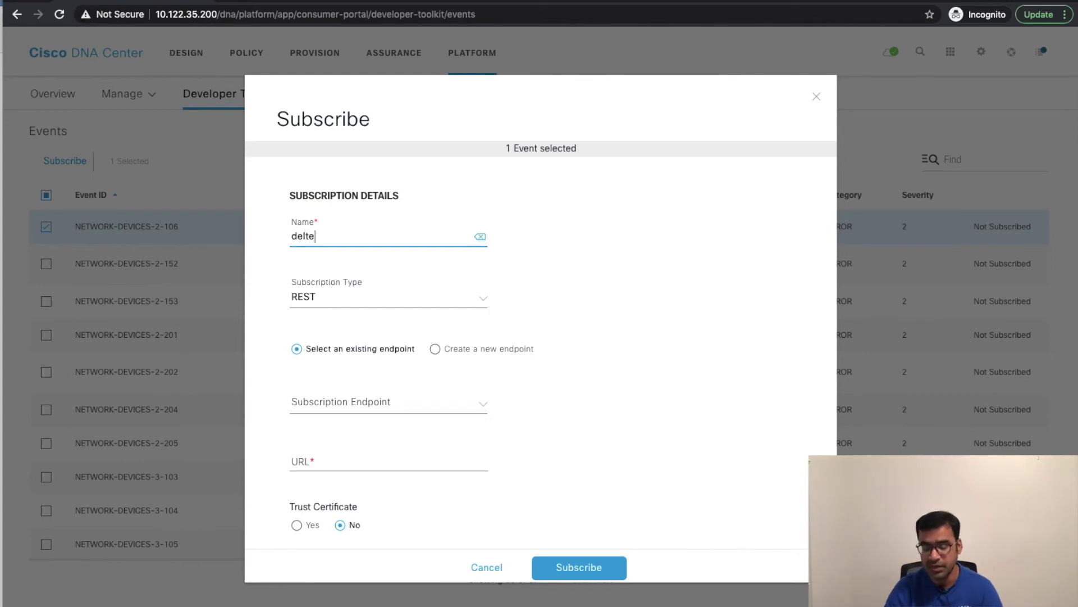
key("BackSpace")
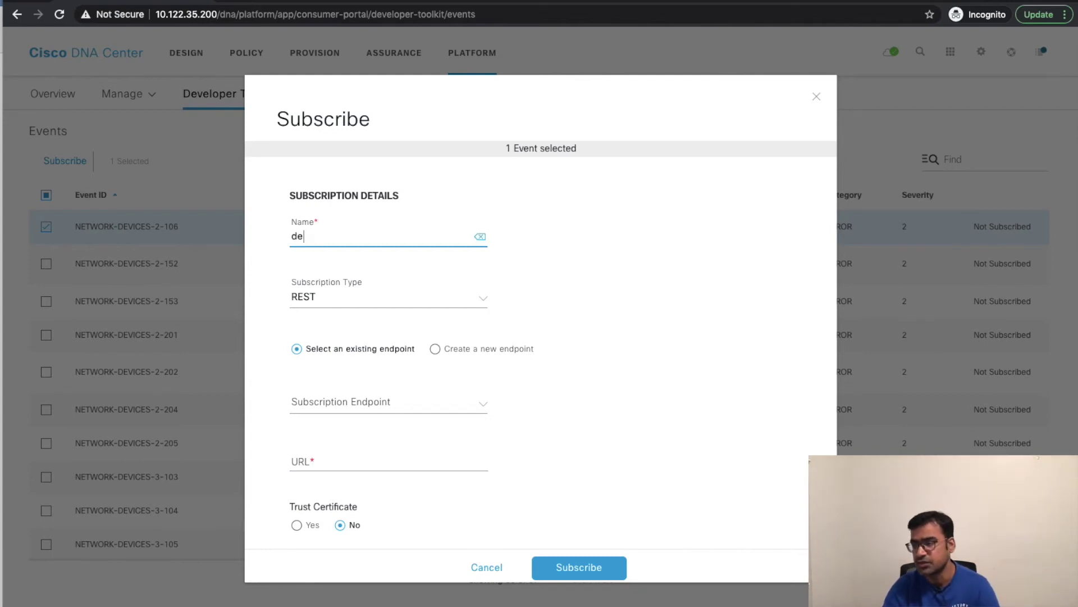
type("lete")
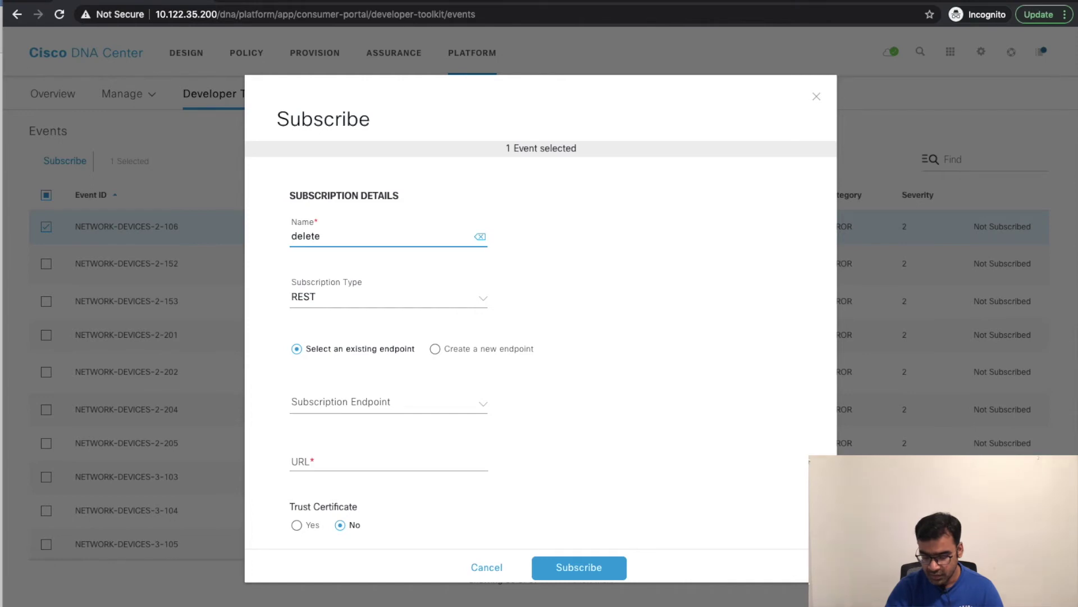
type("Me")
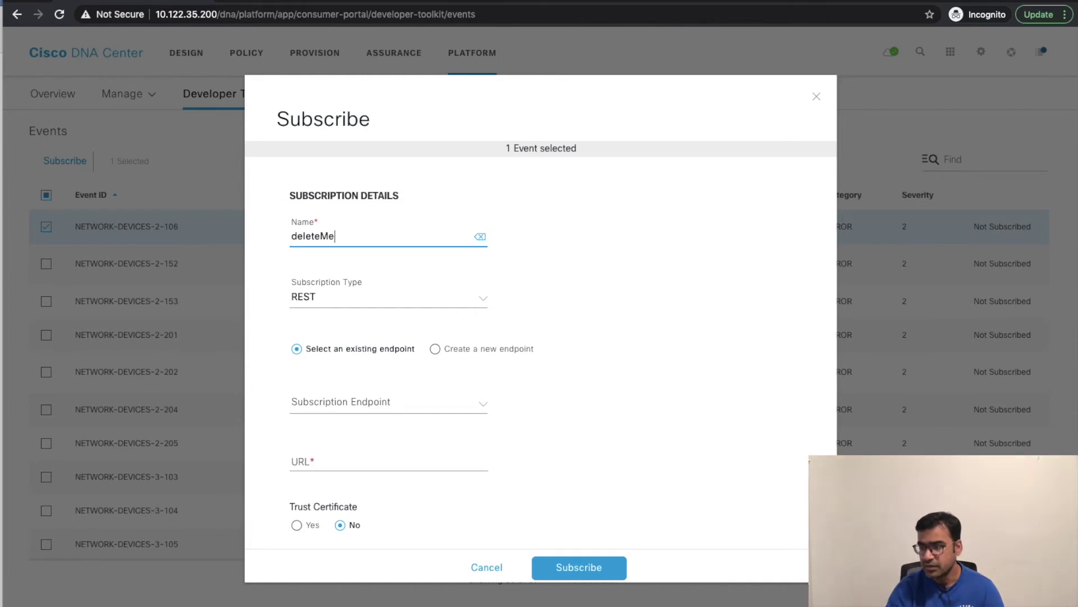
left_click(382, 304)
left_click(345, 355)
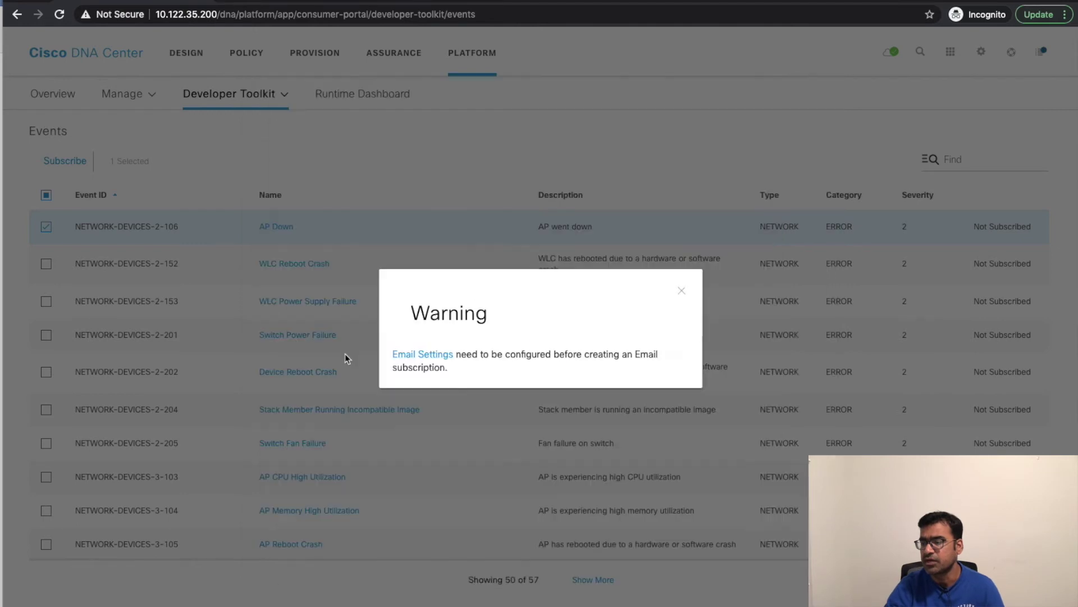
- Follow the warning's Email Settings link to System Settings > Email Configuration
left_click(444, 358)
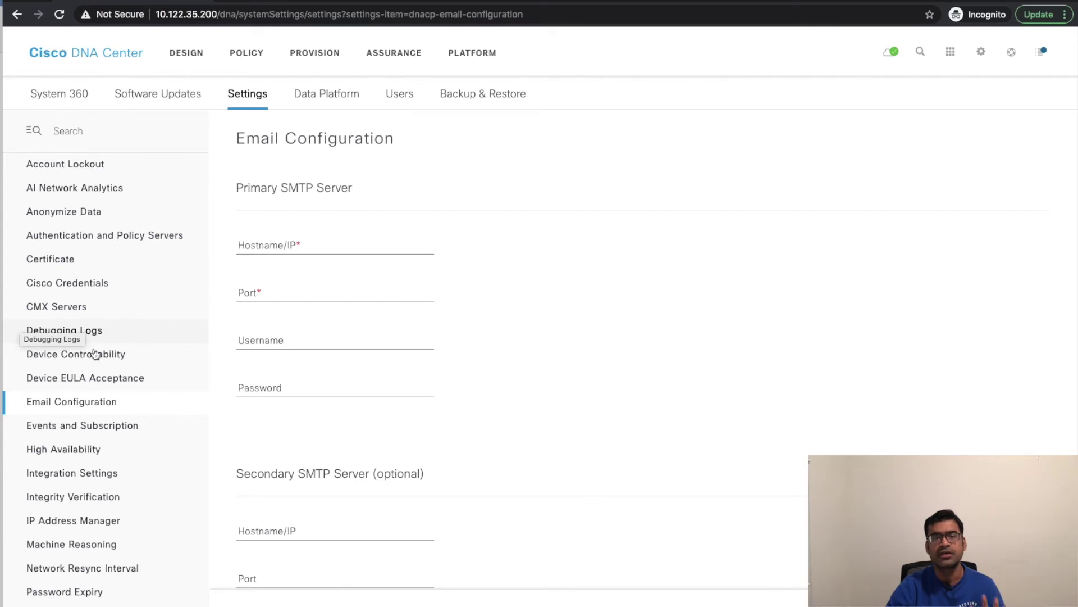
- Enter 25 as the primary SMTP port, leaving the Hostname/IP field empty
scroll(497, 366, "down", 3)
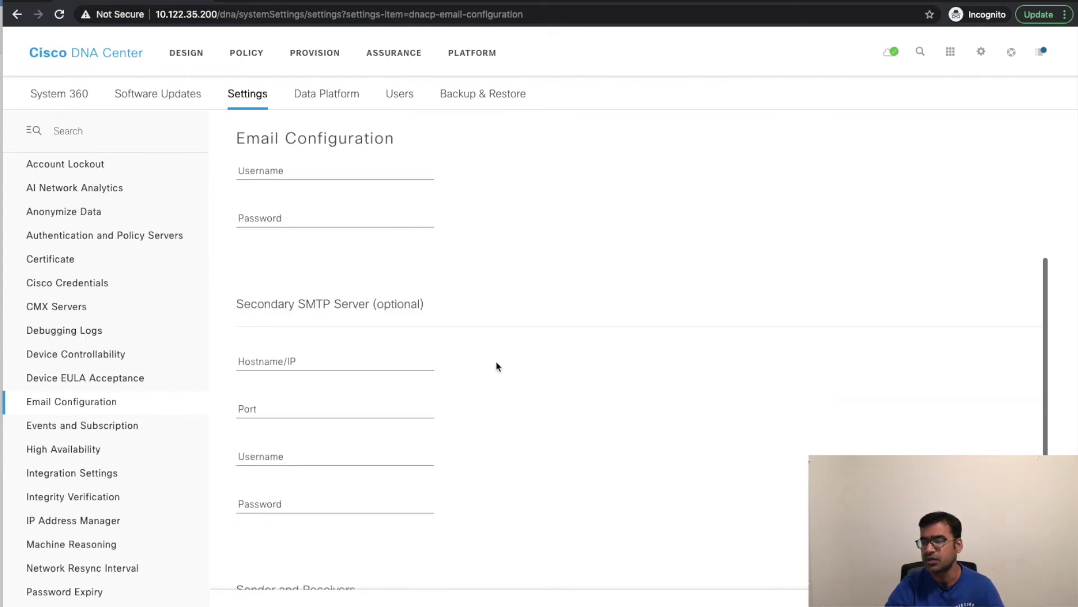
scroll(483, 359, "up", 3)
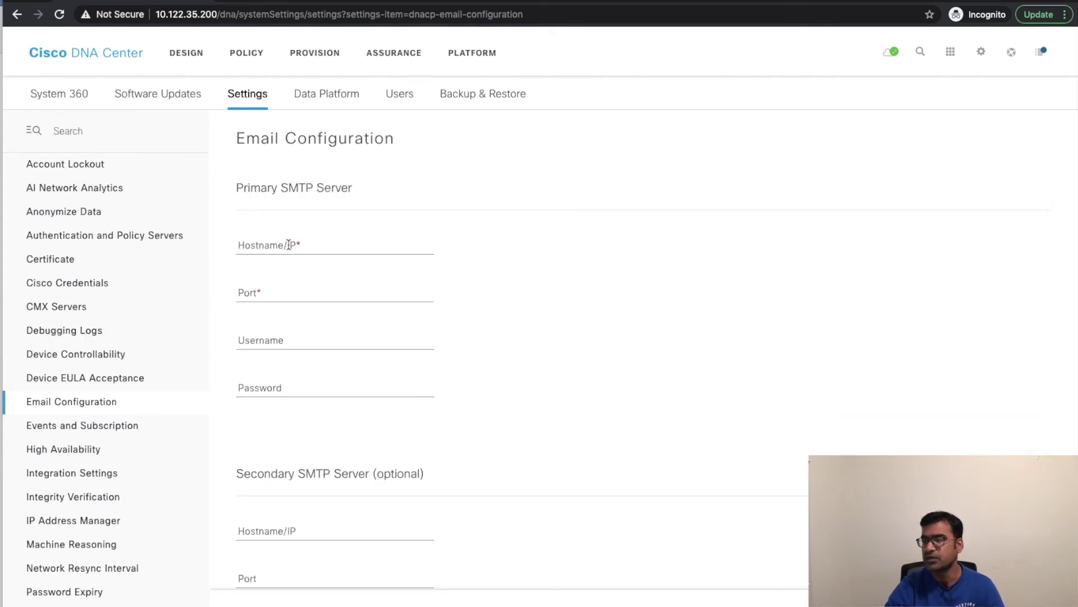
left_click(275, 290)
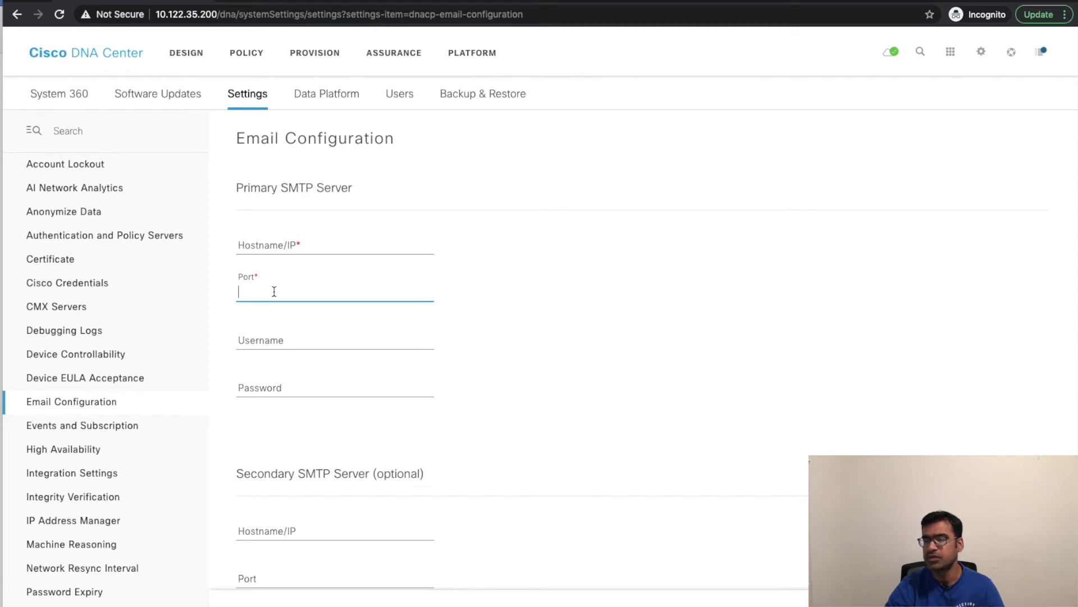
type("25")
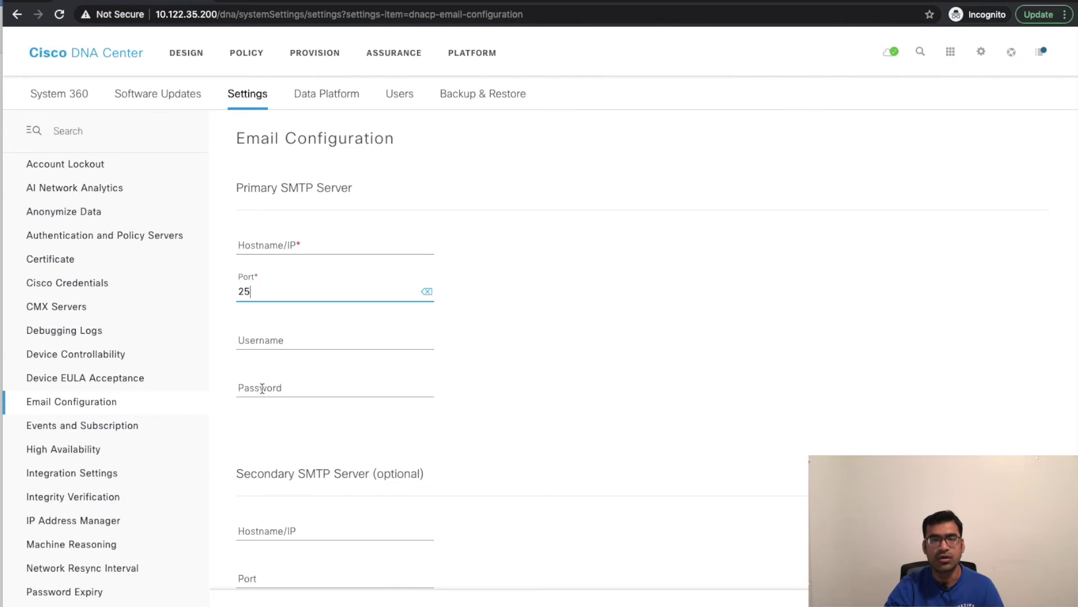
left_click(303, 244)
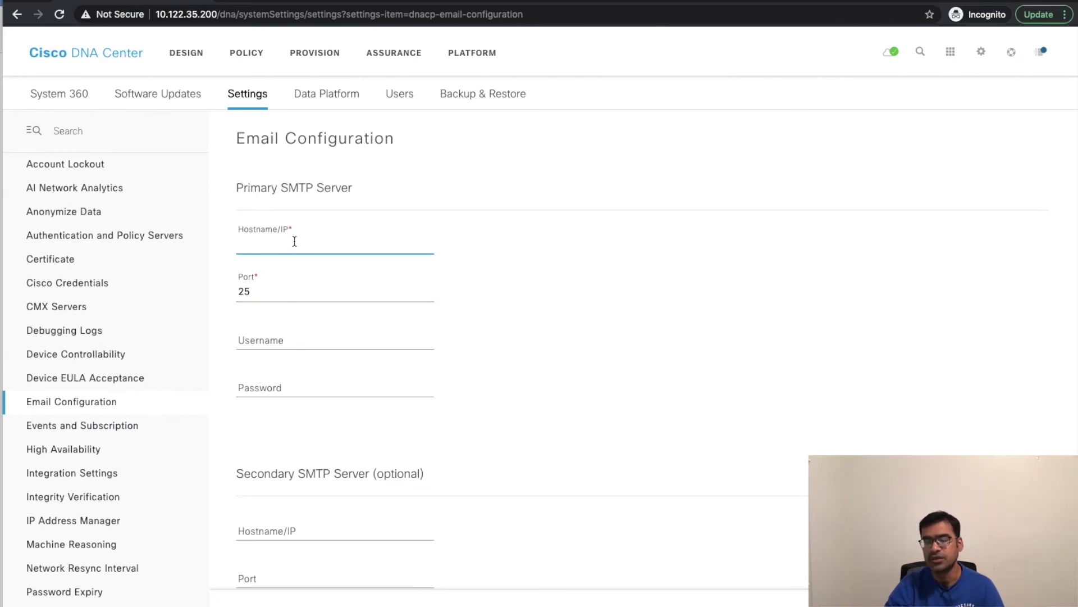
left_click(296, 231)
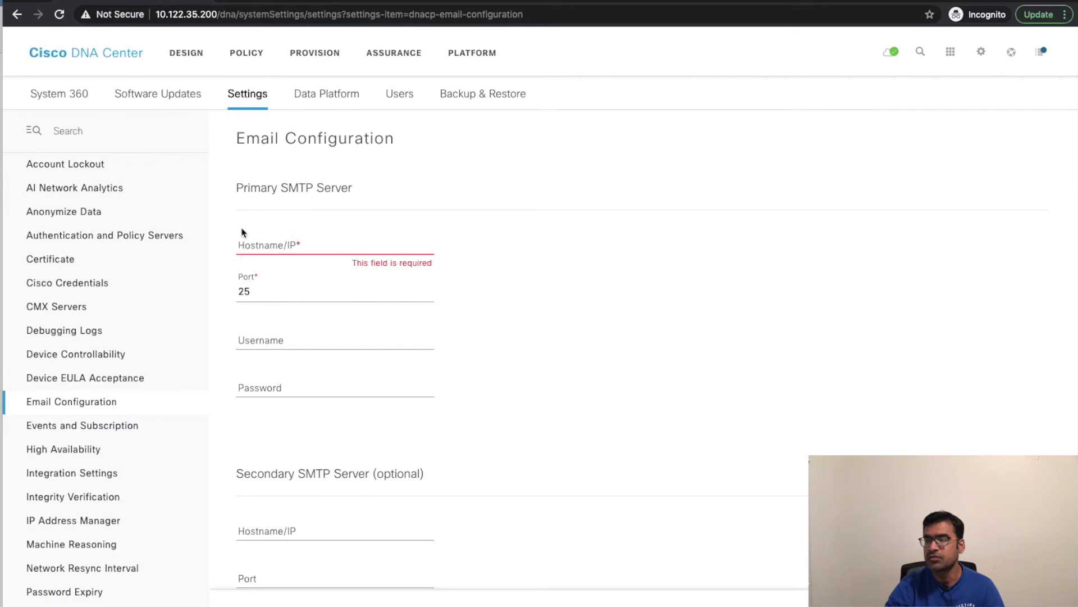
left_click(300, 249)
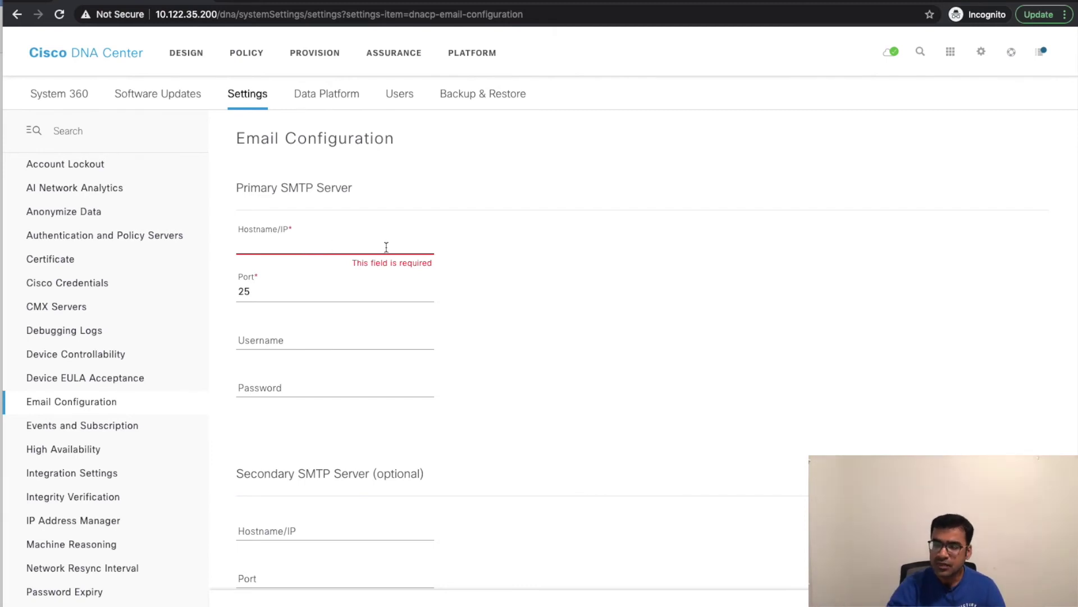
double_click(255, 292)
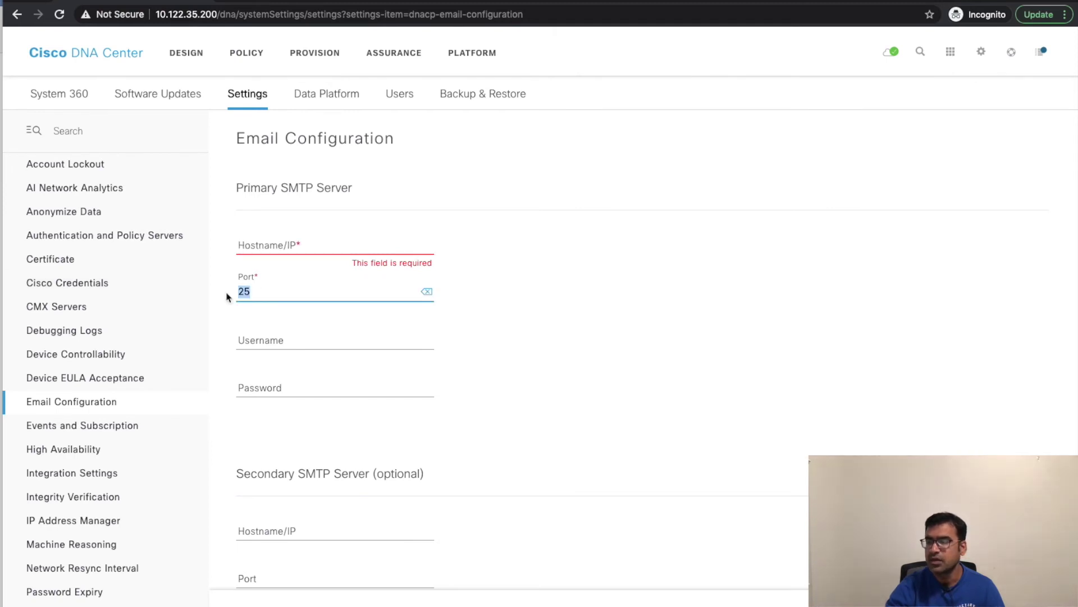
scroll(571, 326, "down", 3)
scroll(571, 326, "down", 4)
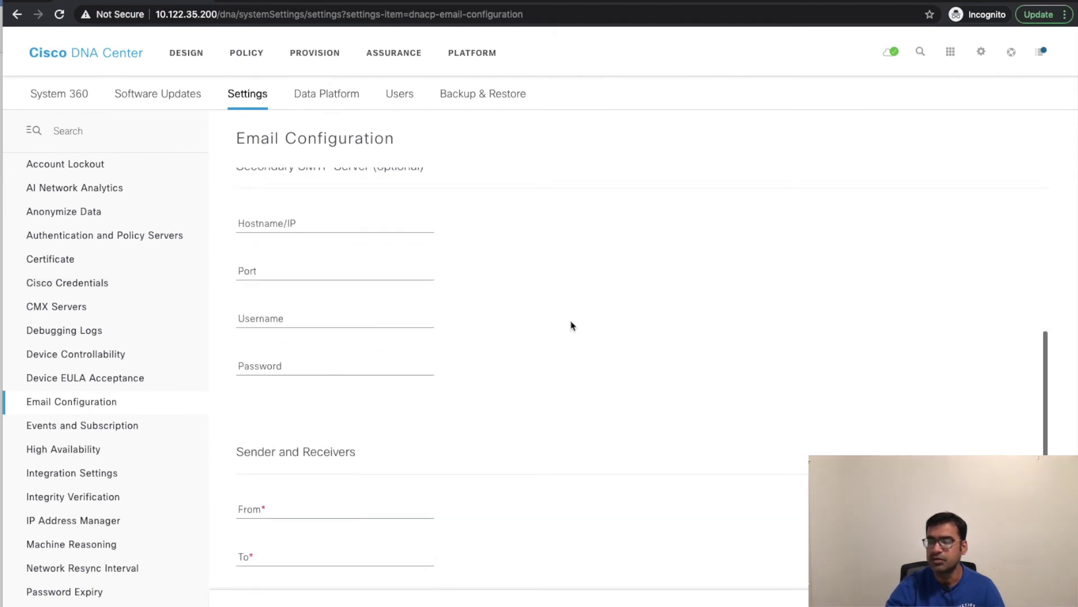
scroll(484, 264, "up", 6)
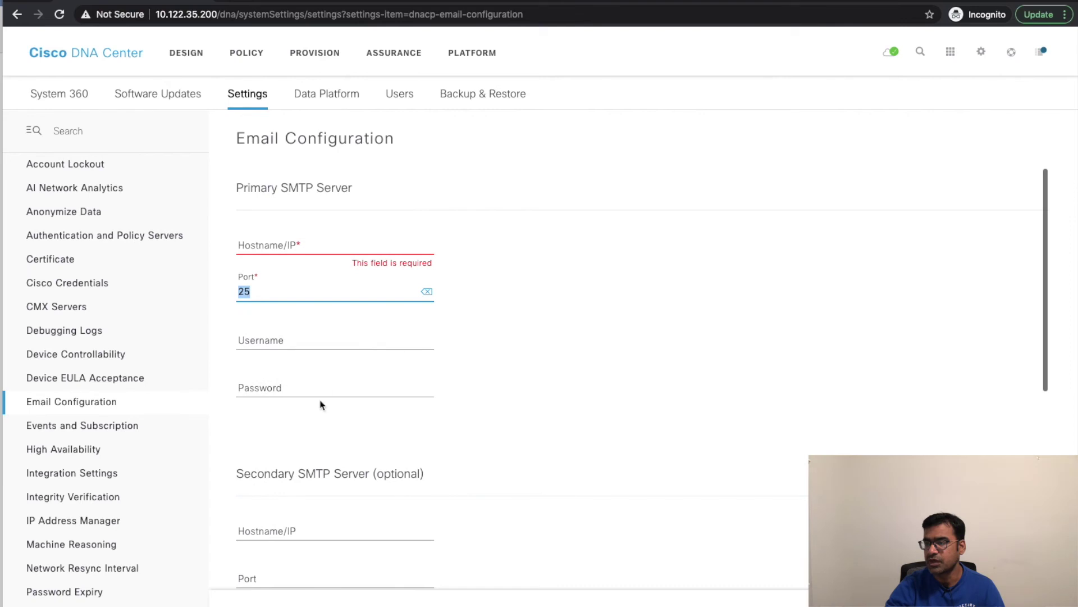
scroll(627, 426, "down", 3)
scroll(628, 424, "down", 4)
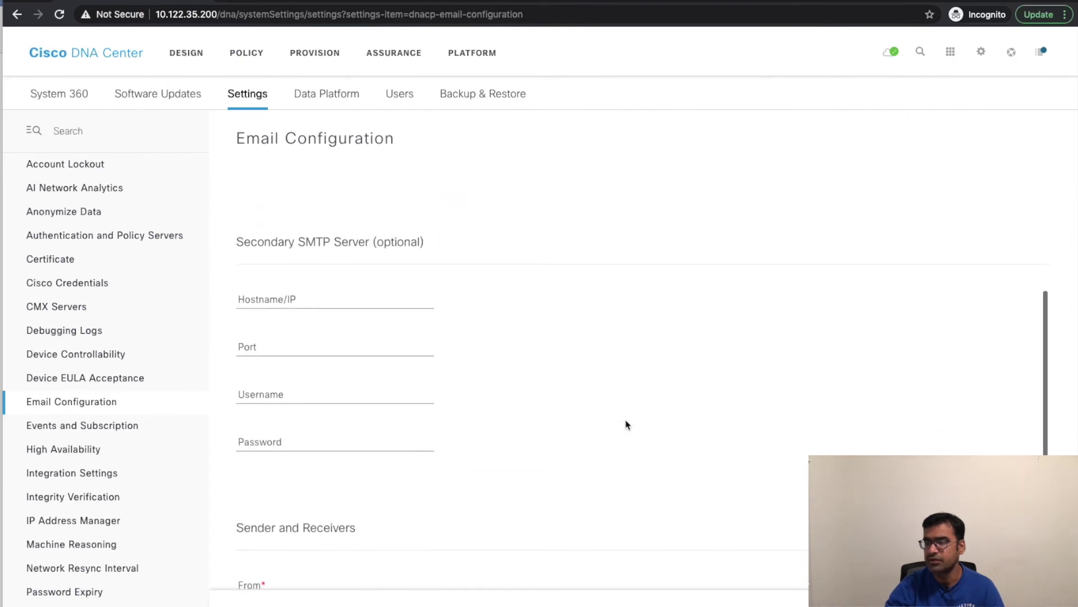
left_click(269, 437)
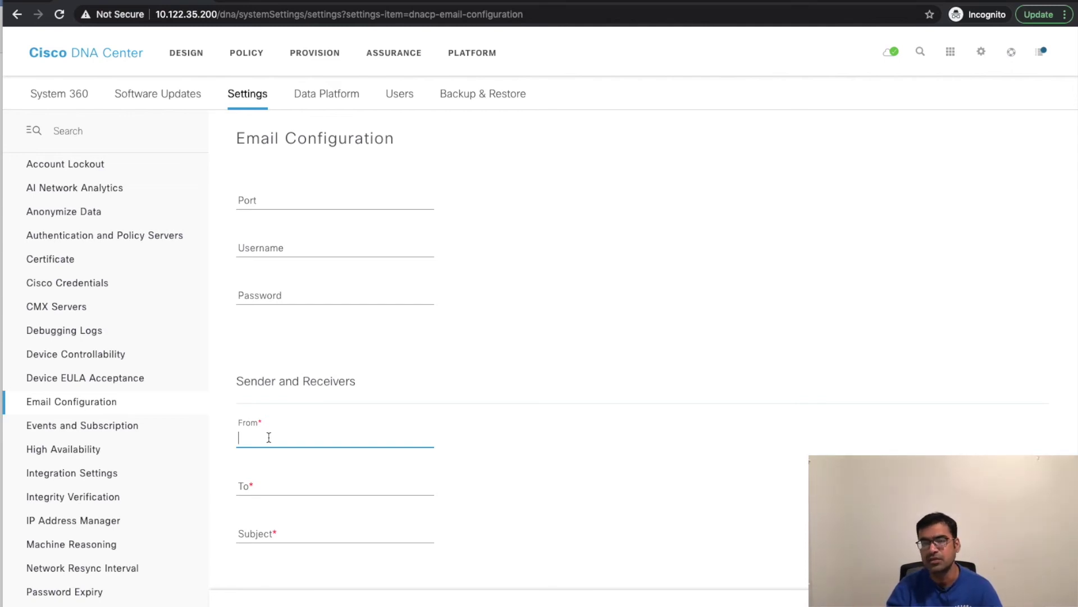
left_click(265, 486)
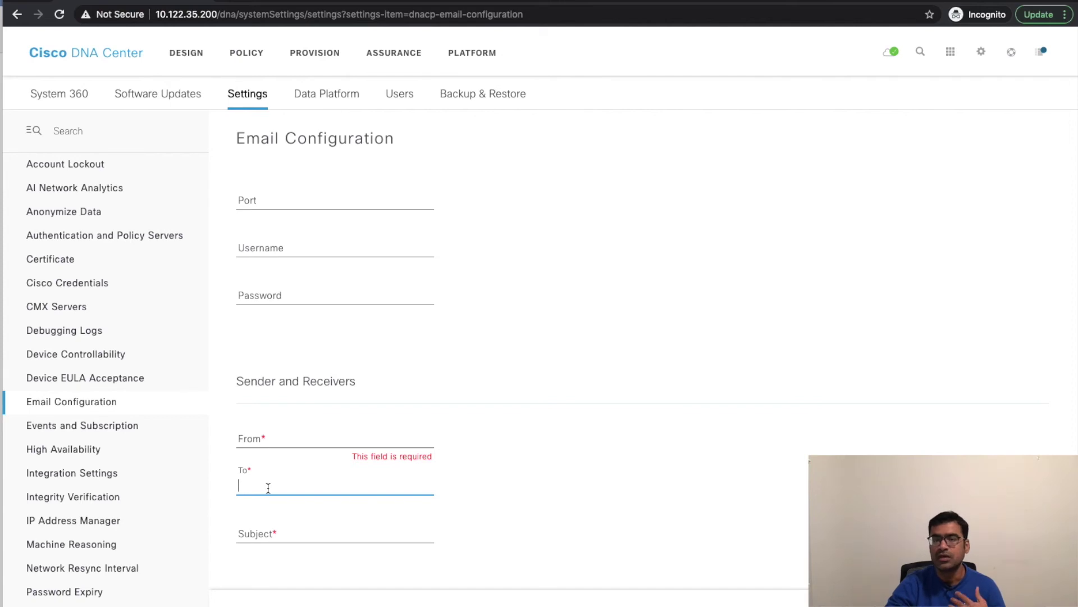
left_click(261, 438)
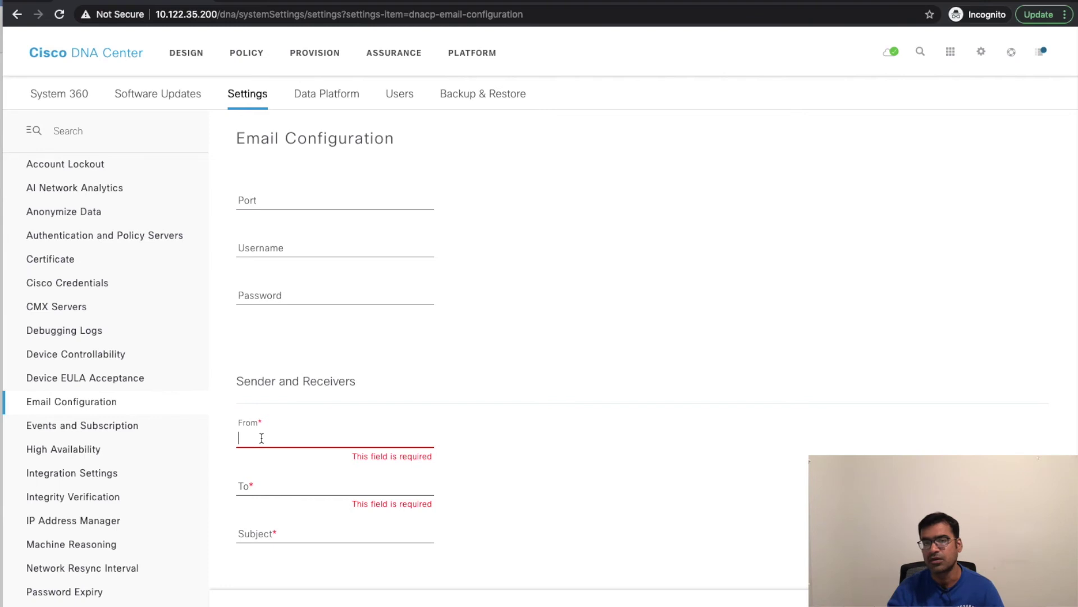
scroll(341, 323, "up", 3)
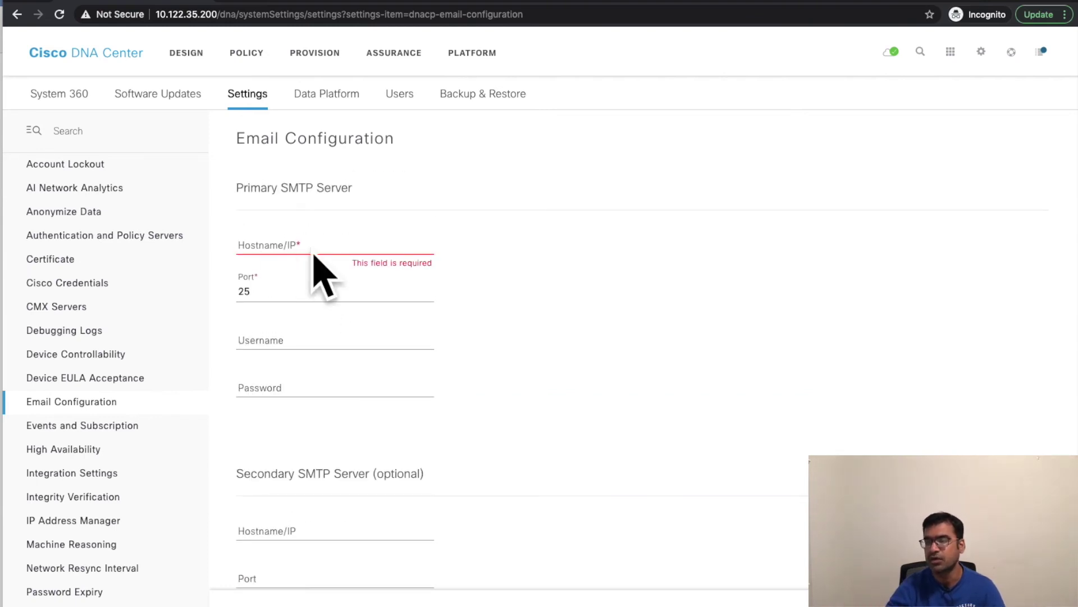
scroll(322, 419, "down", 6)
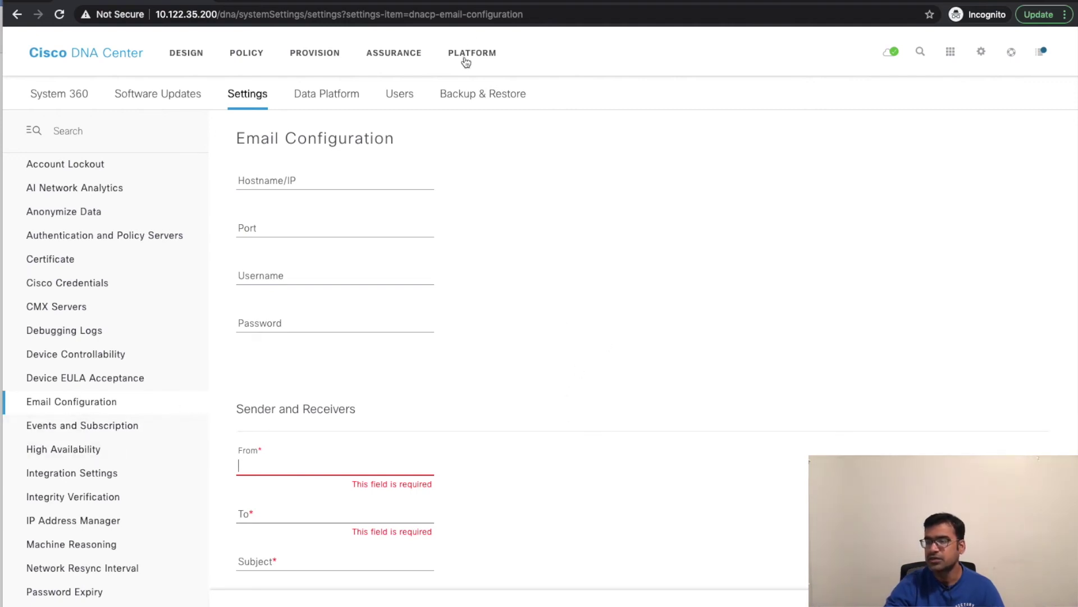
- In Events and Subscription, tick AP Down, WLC Reboot Crash and WLC Power Supply Failure
left_click(64, 429)
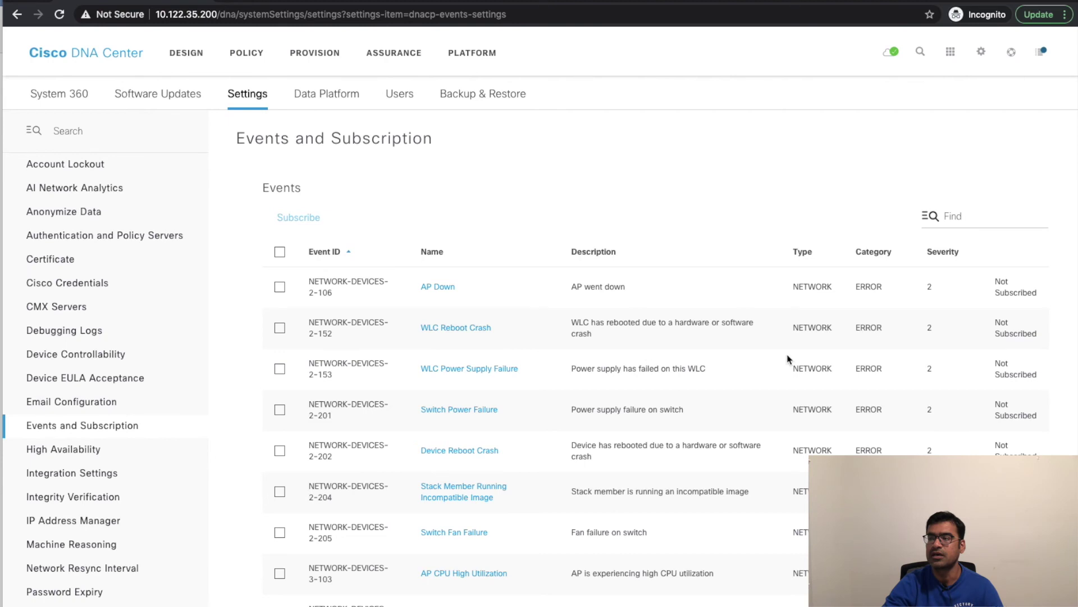
left_click(280, 288)
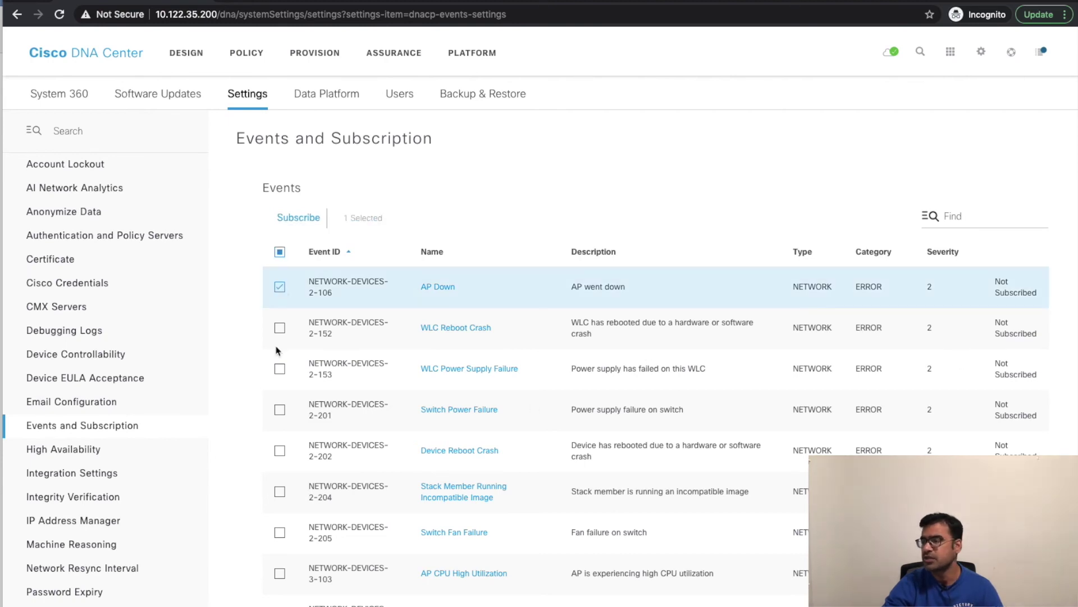
left_click(281, 329)
left_click(281, 368)
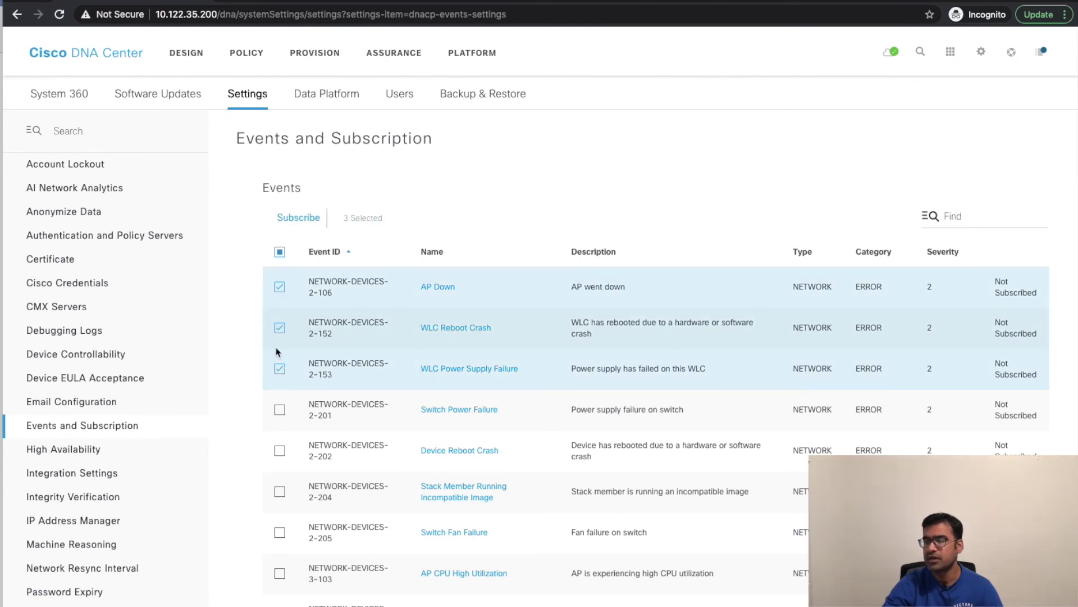
- Start an EMAIL subscription for the three events and dismiss the Email Settings warning
left_click(302, 222)
scroll(374, 351, "down", 5)
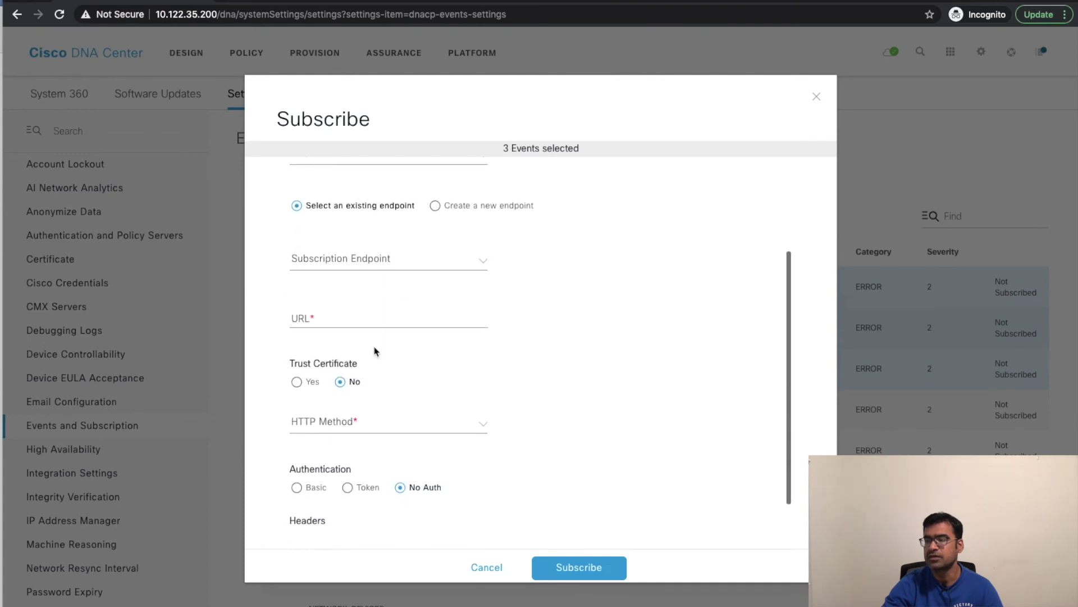
scroll(374, 351, "up", 5)
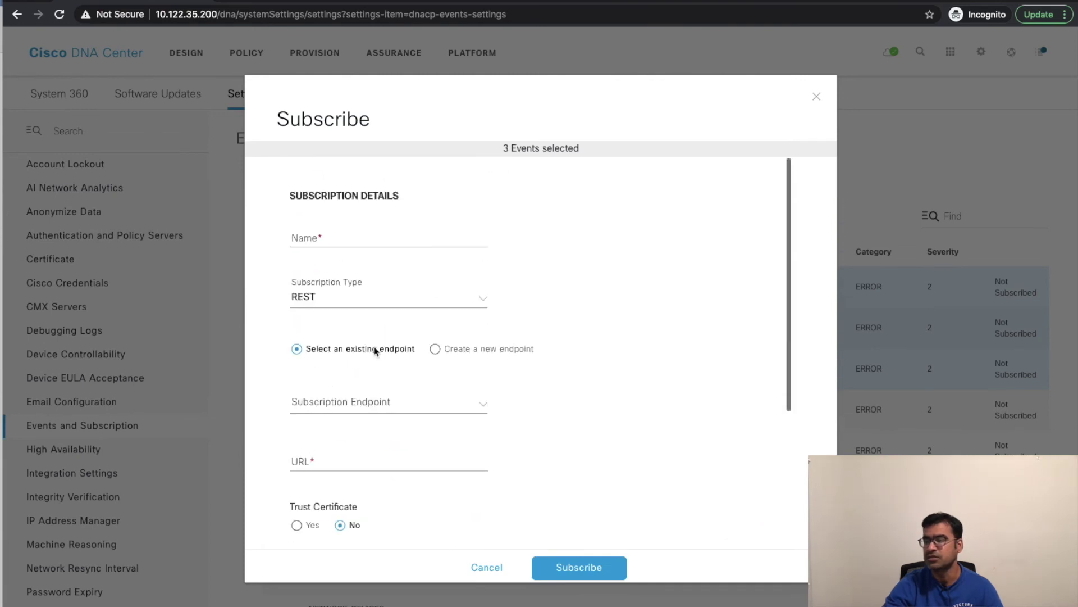
left_click(412, 305)
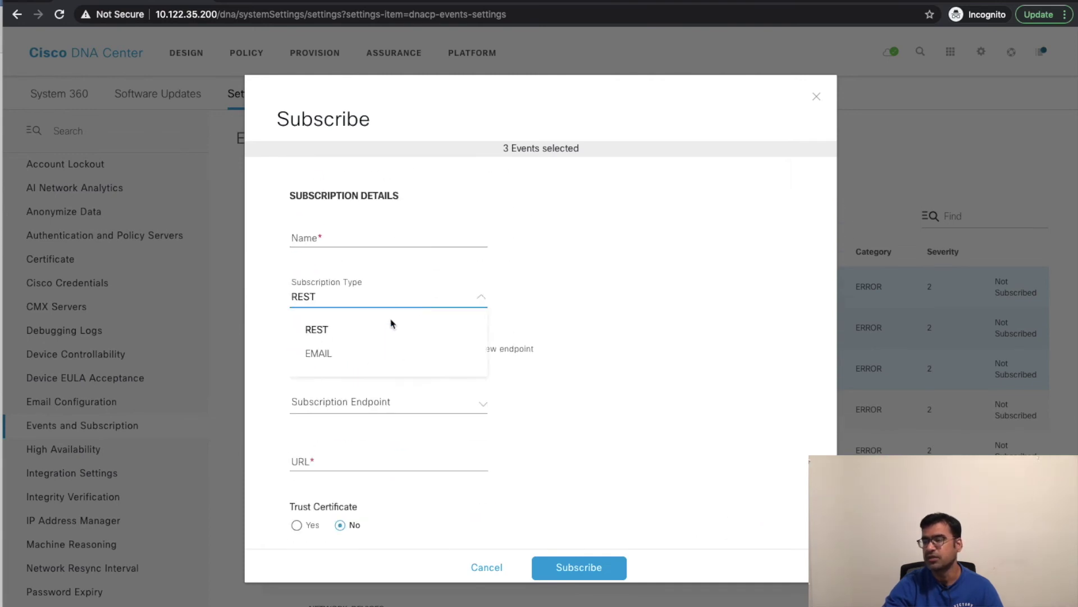
left_click(378, 352)
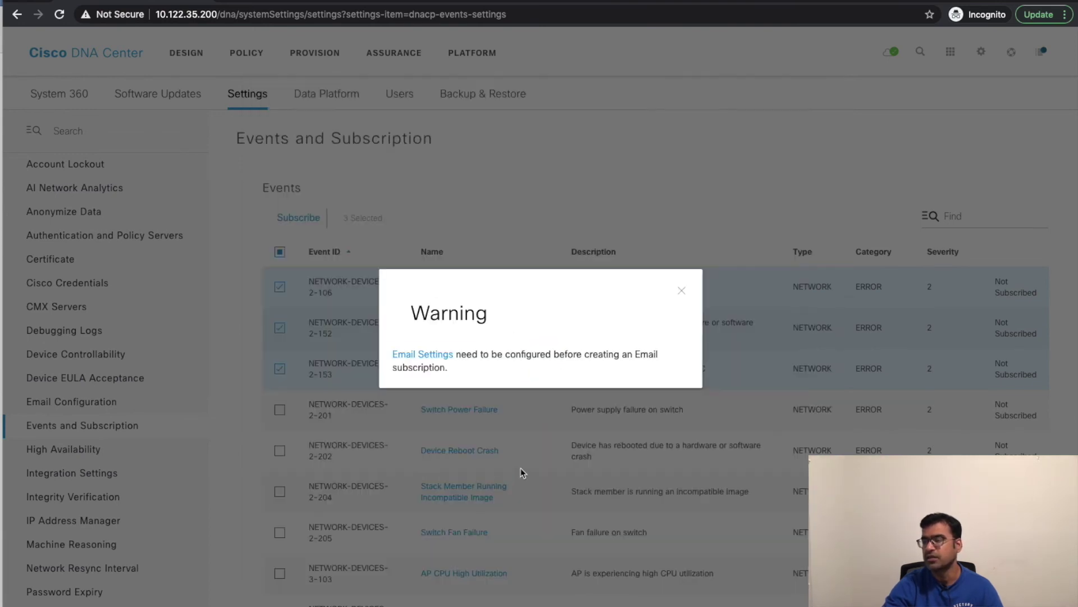
left_click(682, 291)
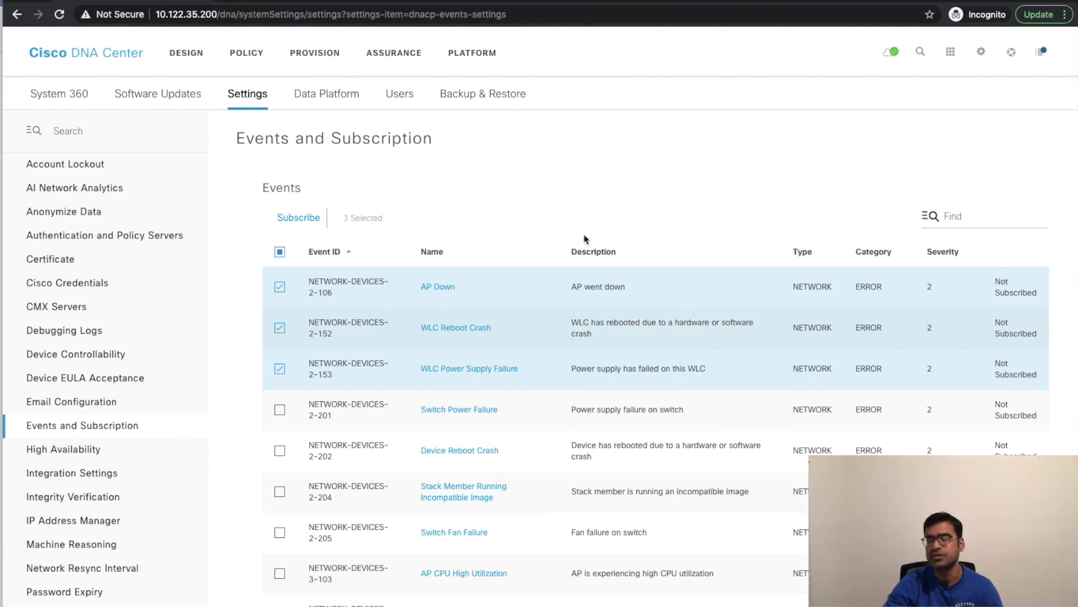
- Open the Configurations page under Platform > Manage
left_click(482, 59)
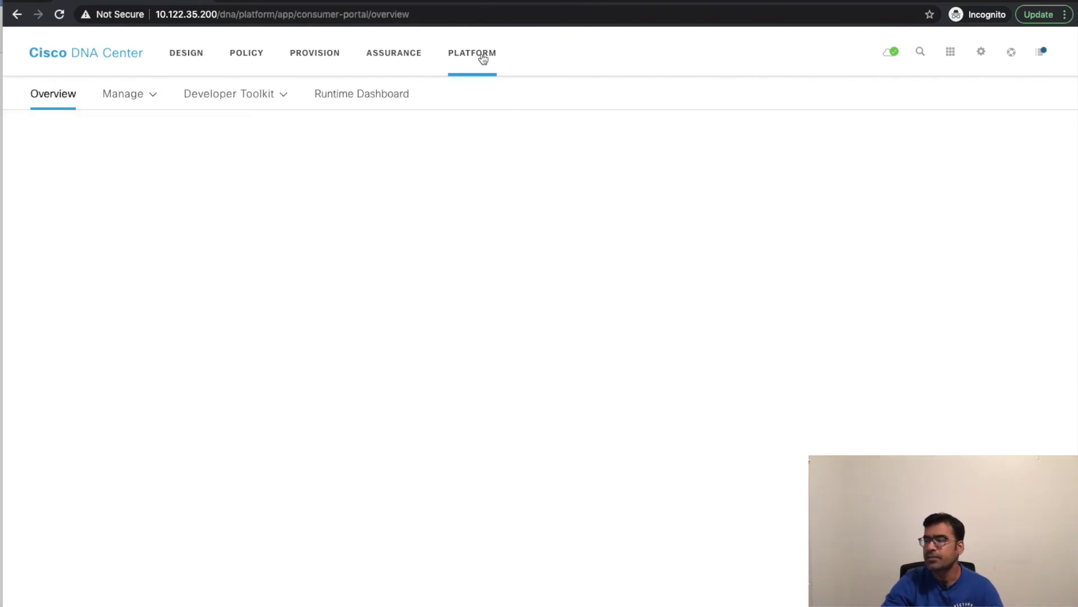
left_click(258, 95)
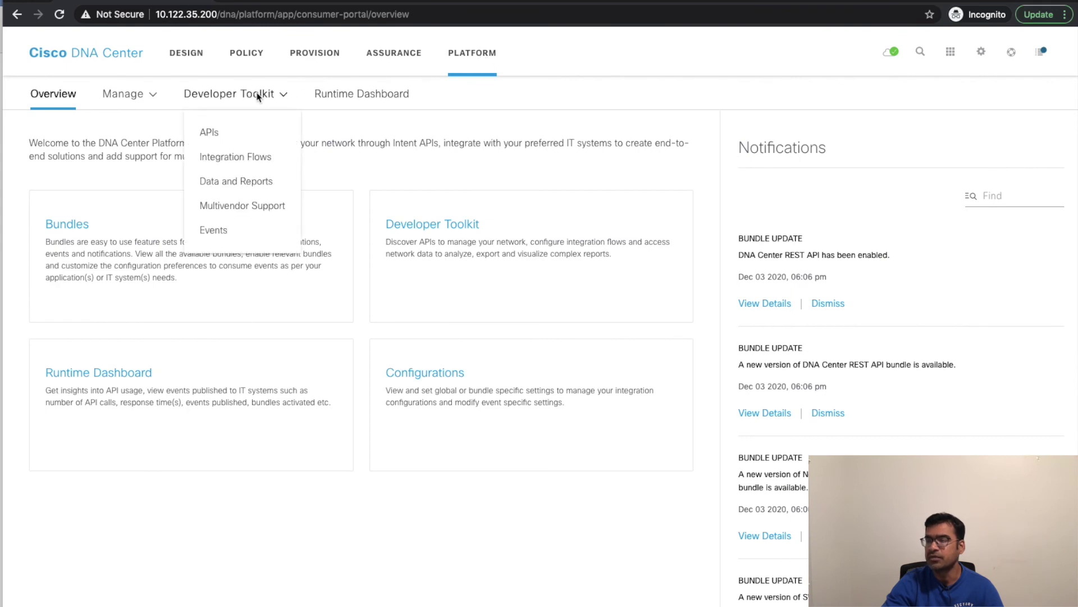
left_click(149, 97)
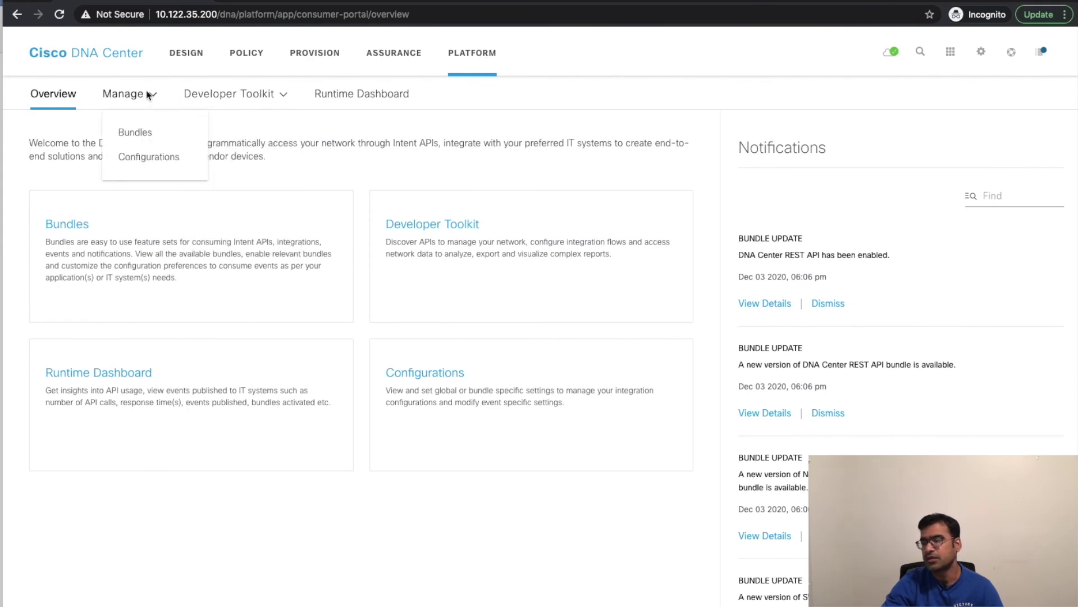
left_click(131, 164)
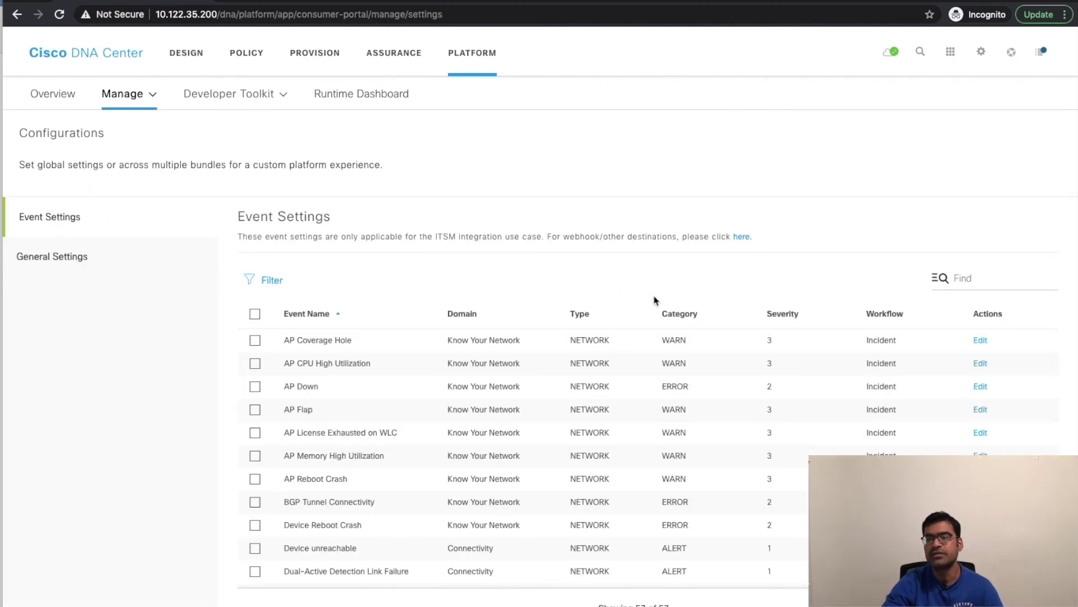
scroll(787, 415, "down", 15)
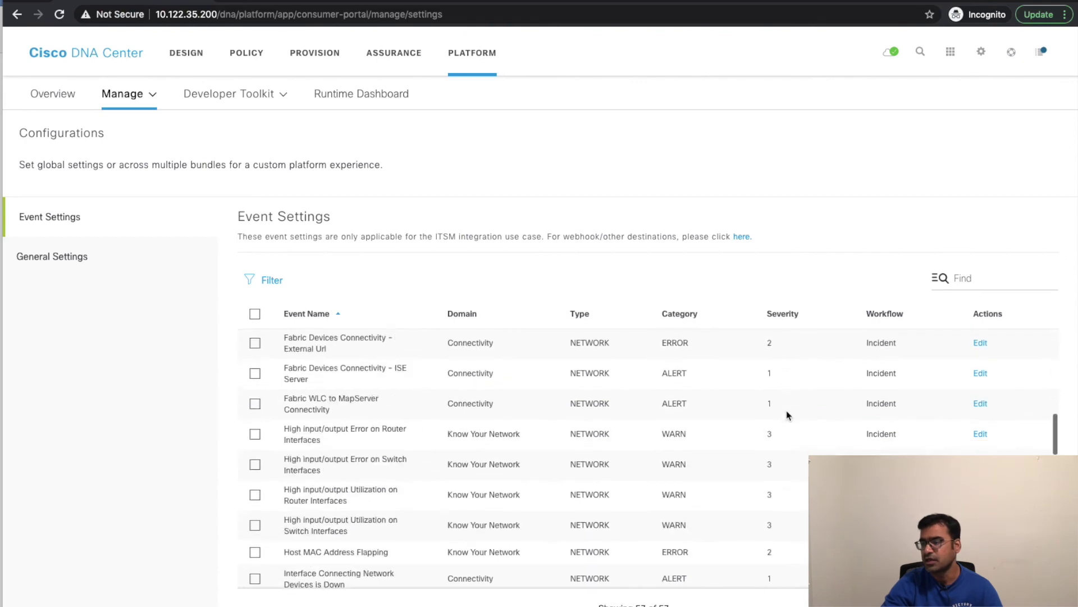
scroll(787, 415, "up", 15)
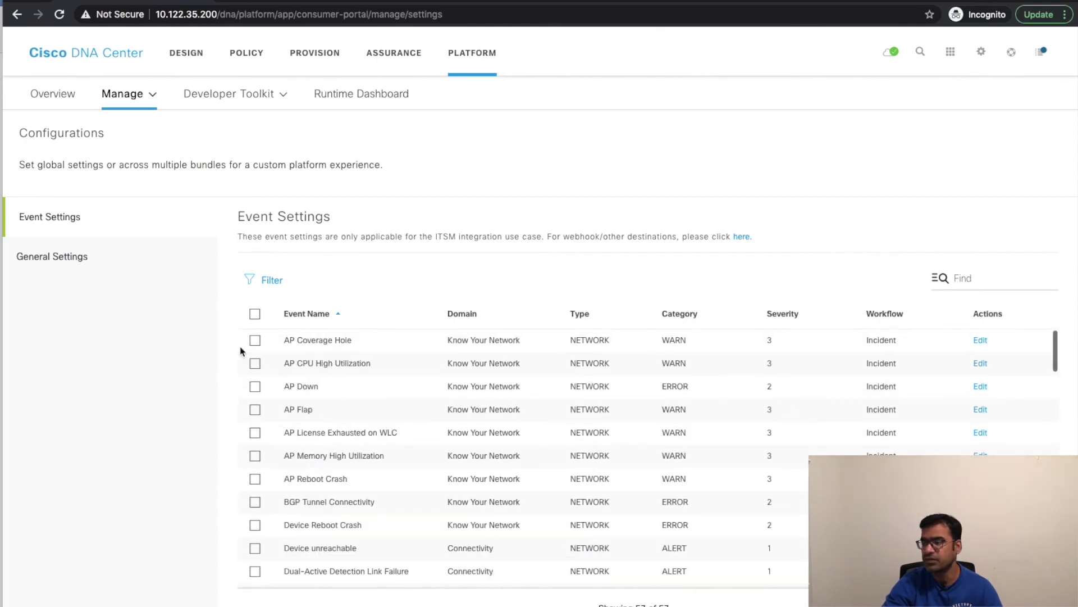
- Edit AP Coverage Hole and review its Type, Category and Severity lists, keeping NETWORK, WARN and 3
left_click(255, 340)
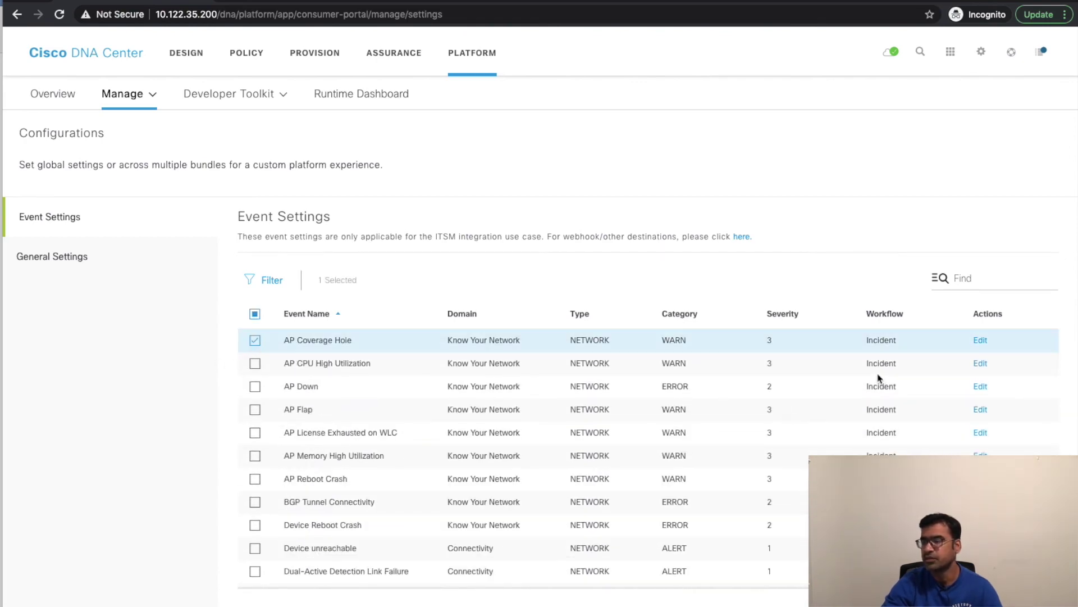
left_click(980, 341)
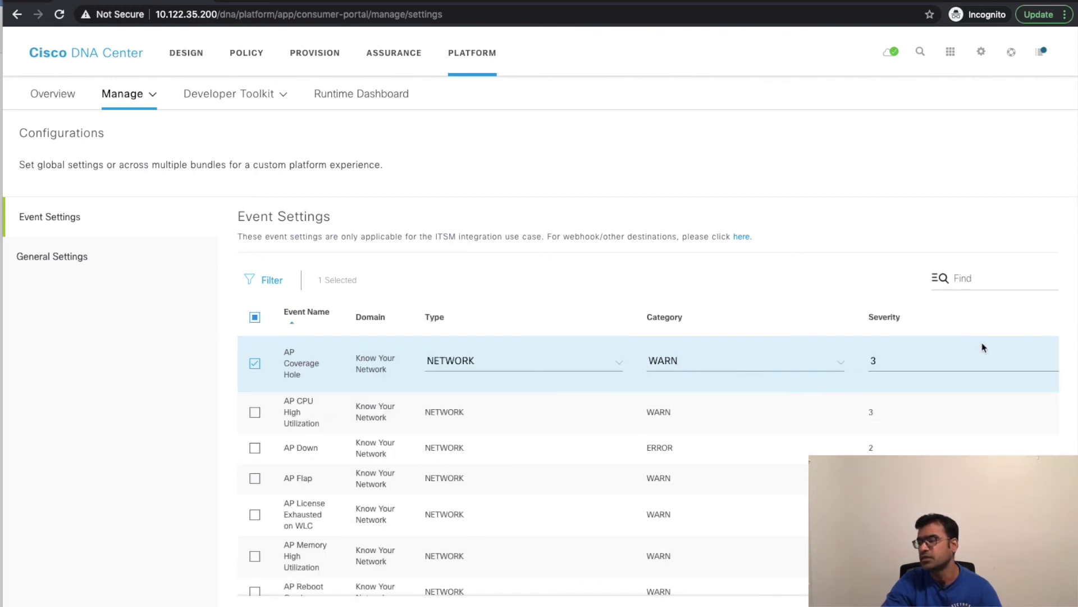
left_click(614, 364)
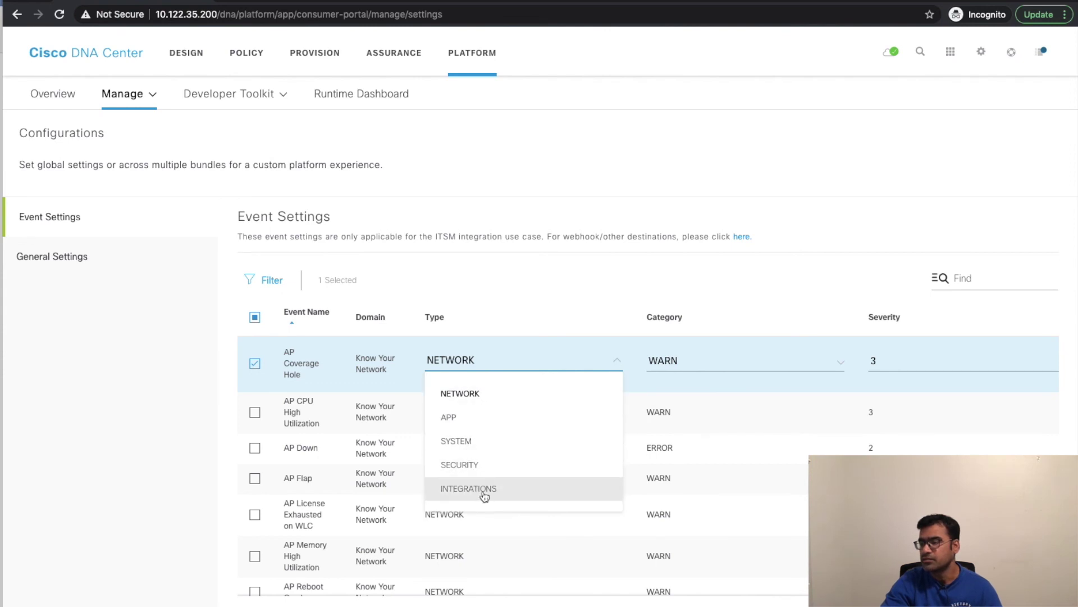
left_click(534, 287)
left_click(767, 368)
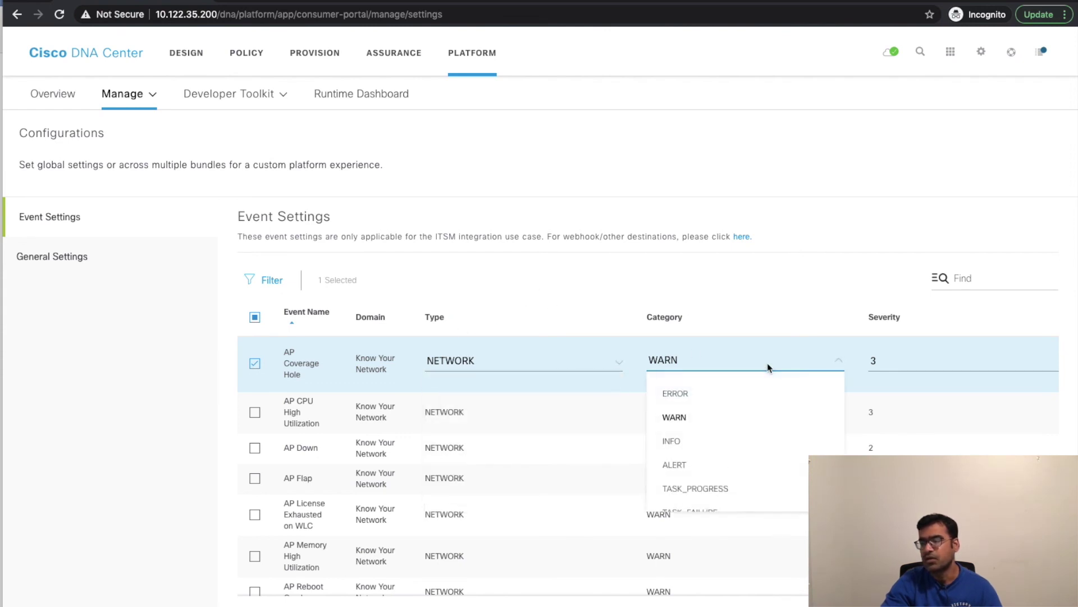
left_click(777, 272)
left_click(919, 361)
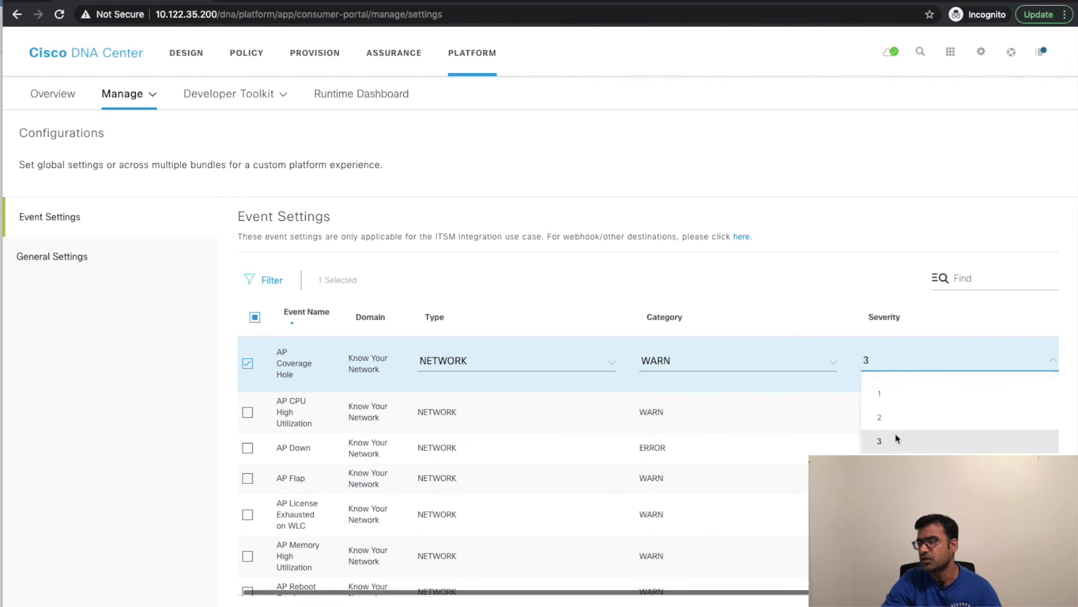
left_click(802, 277)
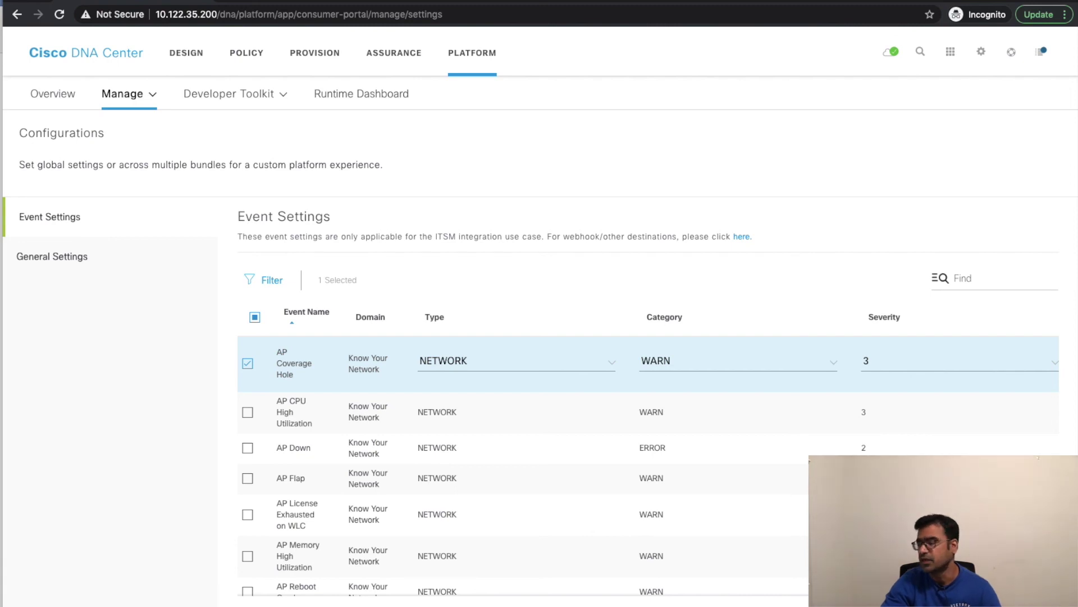
scroll(392, 509, "down", 3)
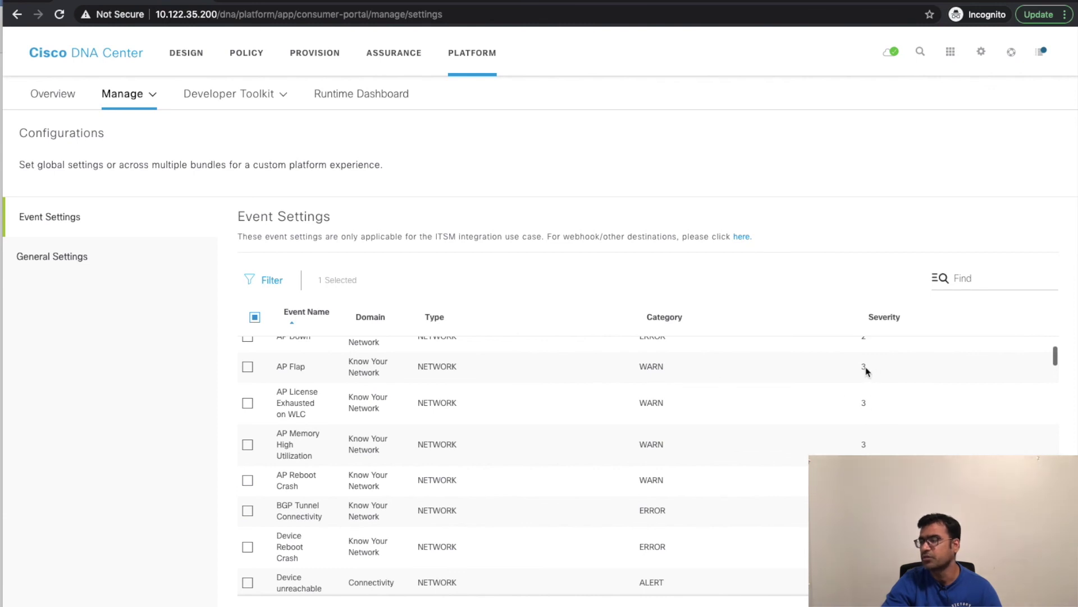
left_click(77, 258)
- Open the Platform Bundles list, then the Runtime Dashboard from Developer Toolkit
mouse_move(223, 96)
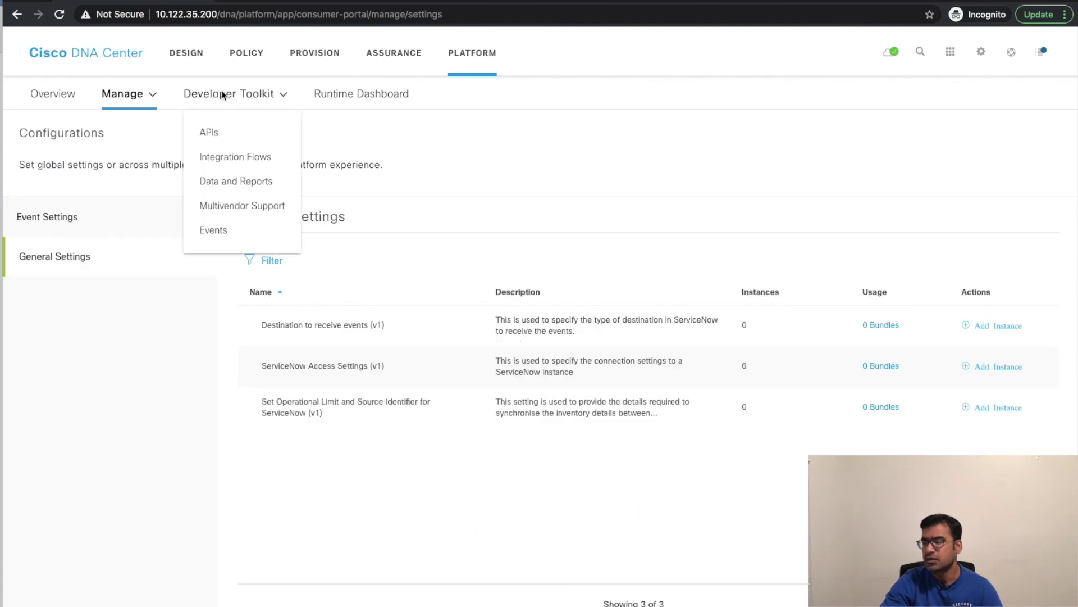
mouse_move(145, 100)
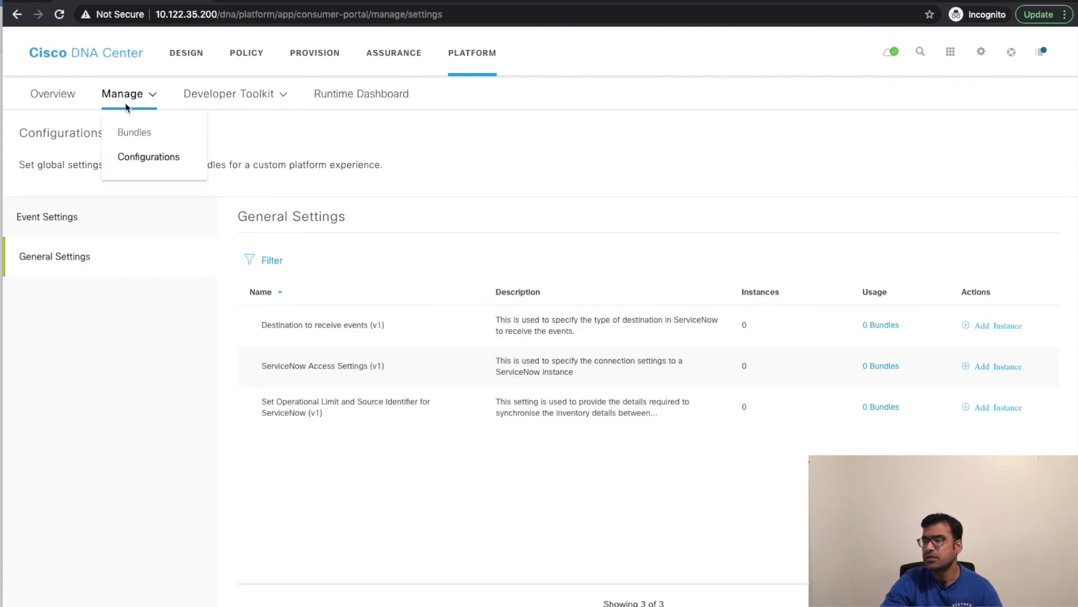
left_click(131, 133)
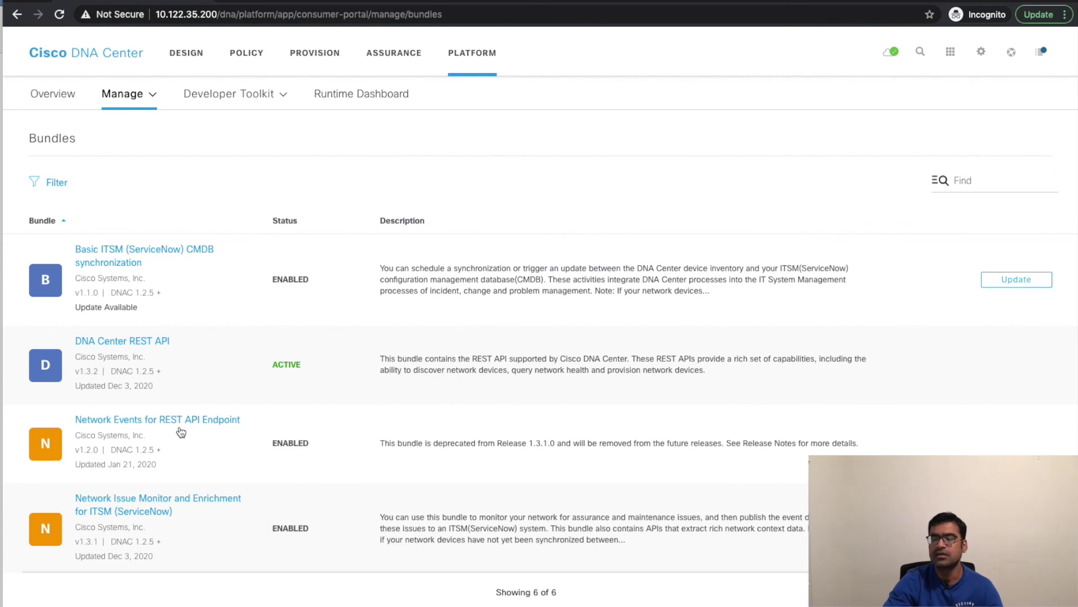
left_click(284, 95)
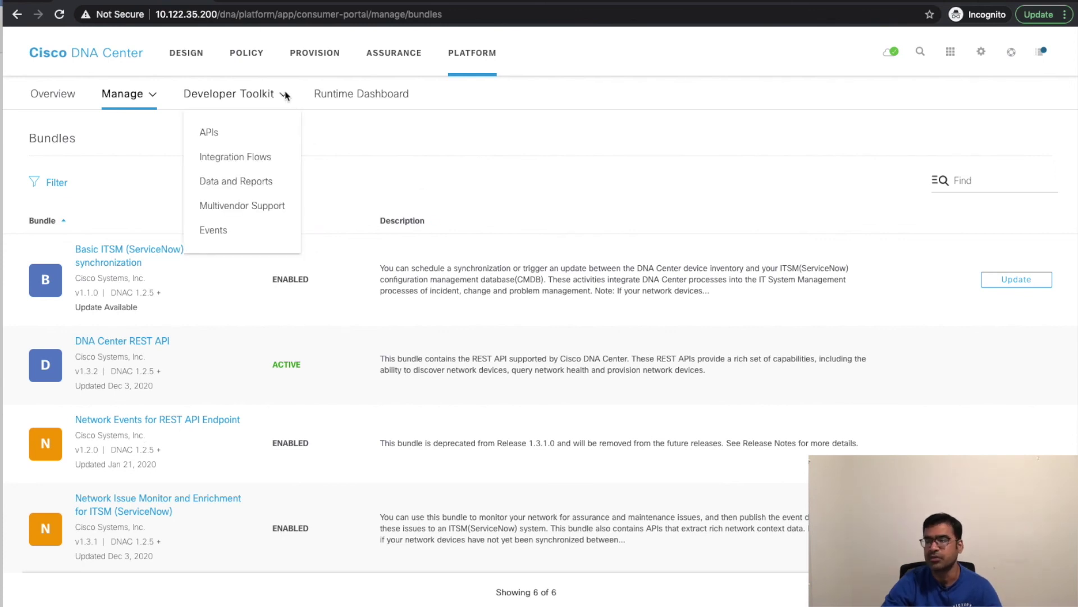
left_click(345, 95)
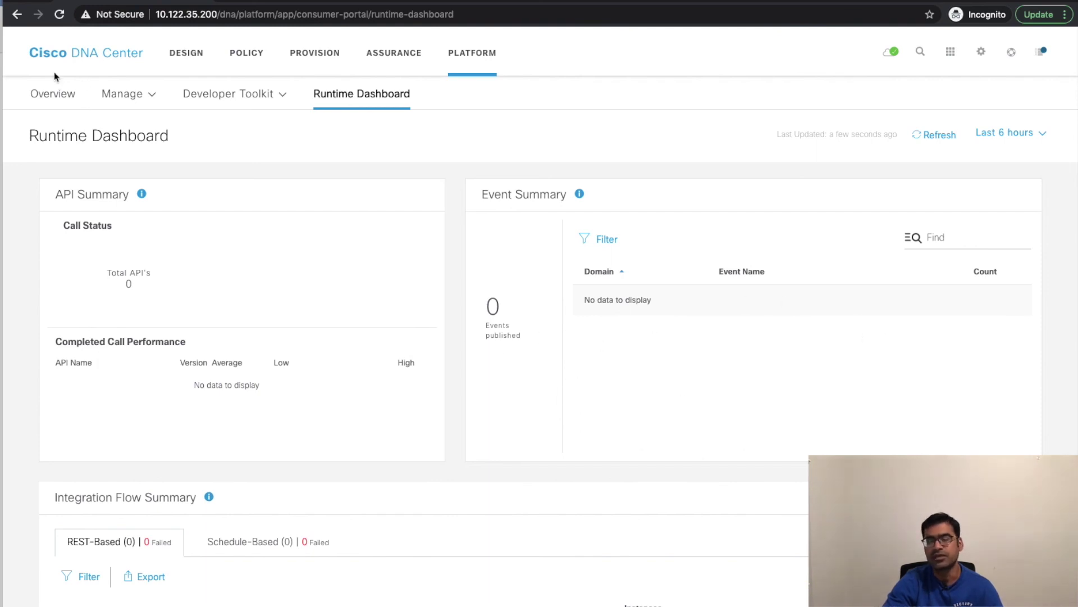
- Go from the Runtime Dashboard to the Platform overview, then the DNA Center home page
left_click(53, 91)
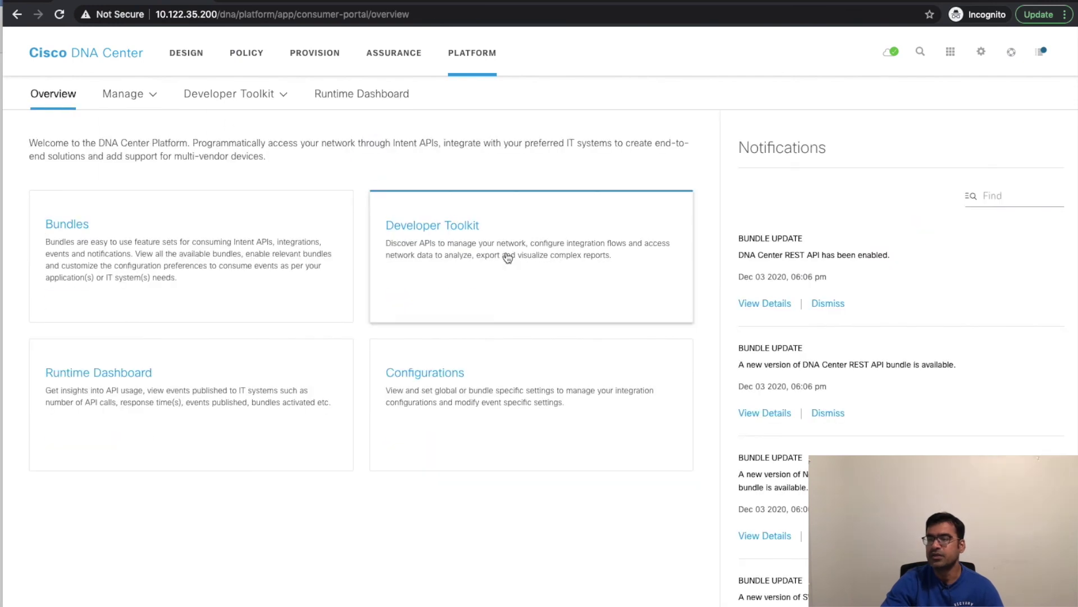
left_click(82, 52)
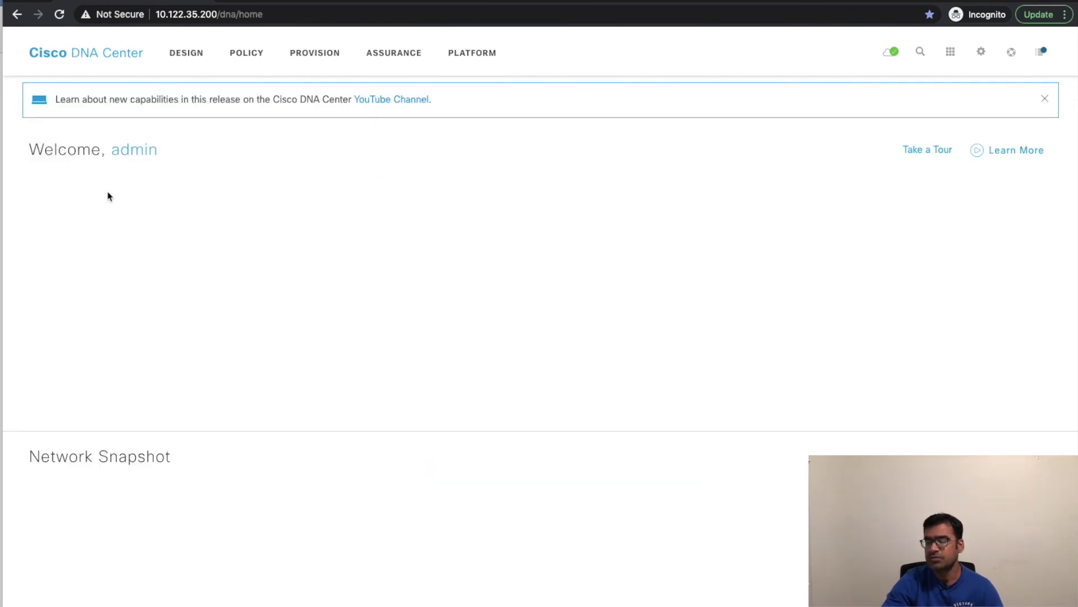